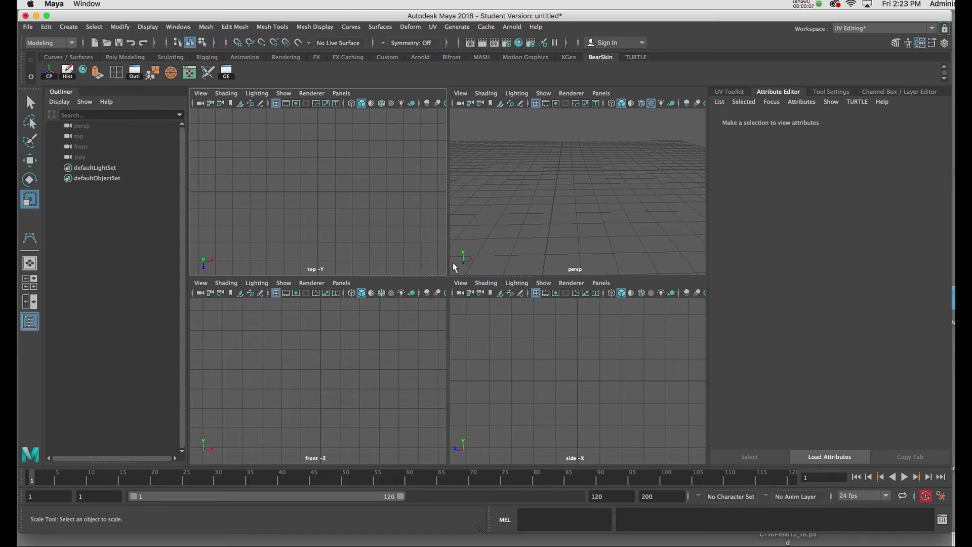
Draw the domed upper half of a saucer profile in the side view with a 1 Linear CV curve, starting on the vertical axis
key("space")
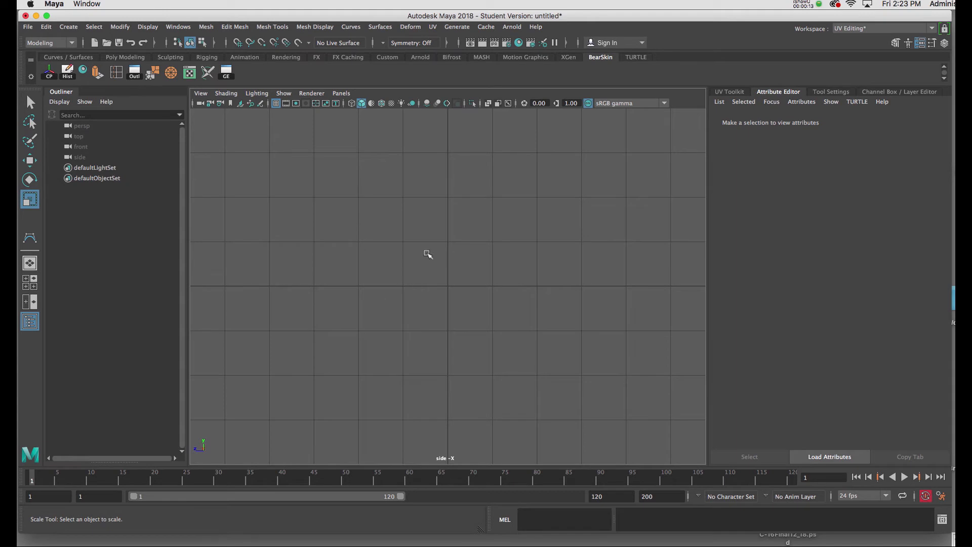
key("space")
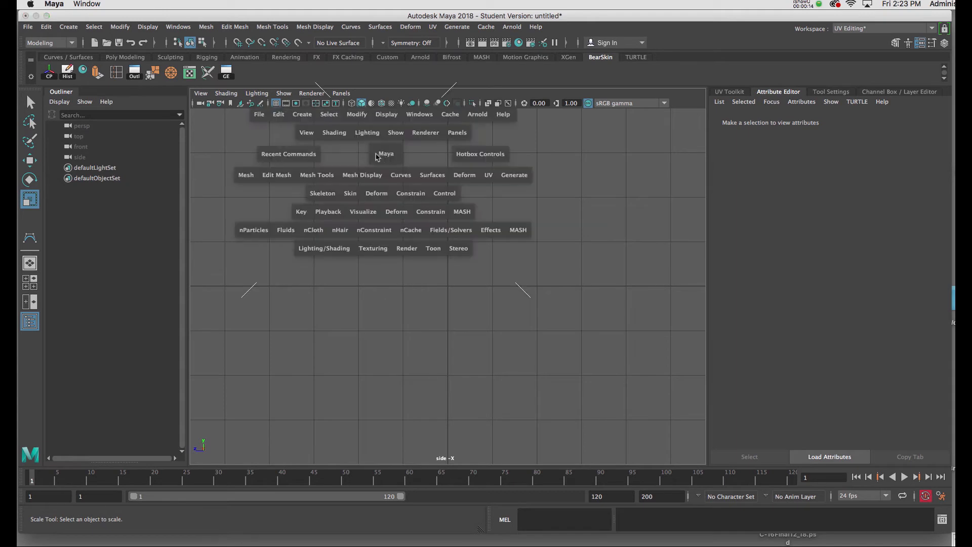
left_click(310, 117)
mouse_move(344, 196)
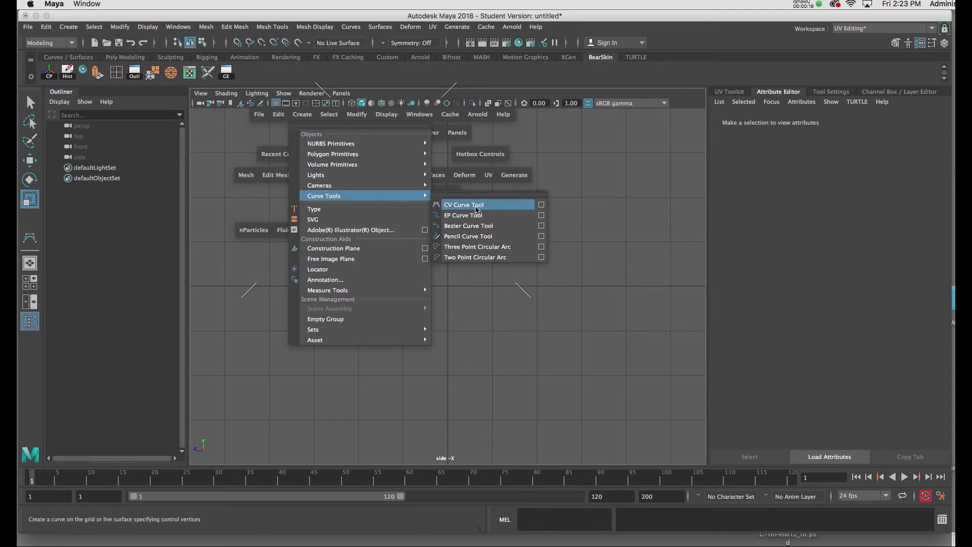
left_click(542, 205)
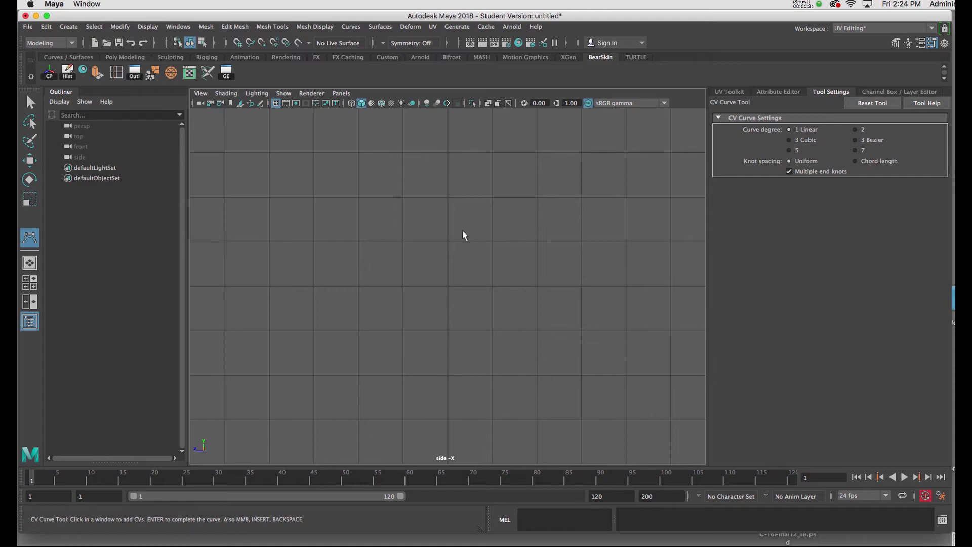
left_click(447, 165)
left_click(487, 168)
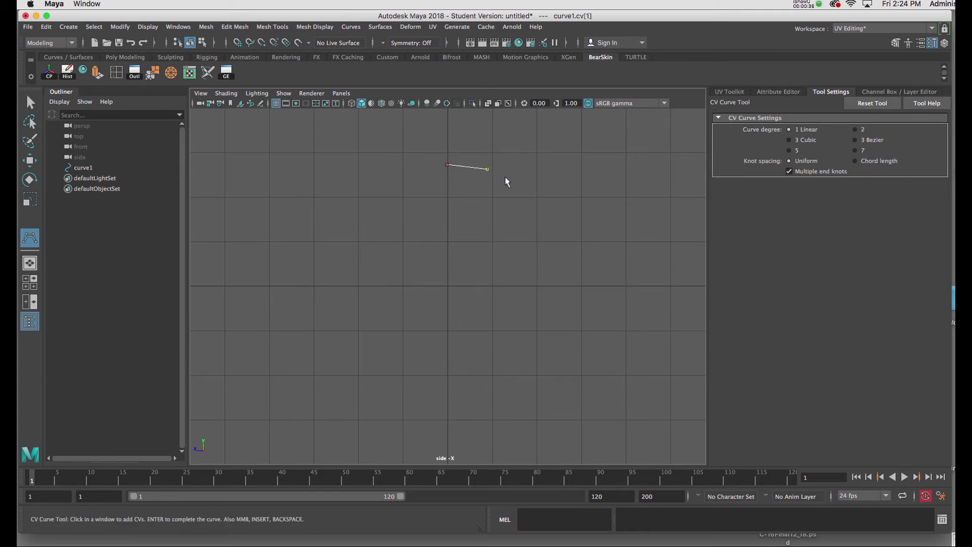
left_click(508, 179)
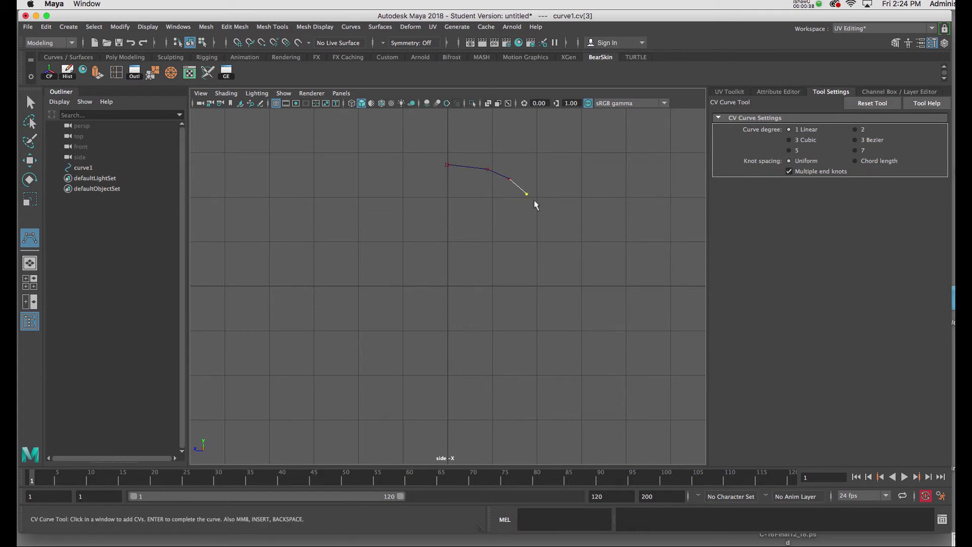
left_click(538, 212)
left_click(544, 239)
left_click(550, 242)
left_click(553, 252)
Extend the profile out to a wide rim and back underneath to the vertical axis, and finish the curve
left_click(686, 278)
left_click(699, 289)
left_click(683, 316)
left_click(528, 369)
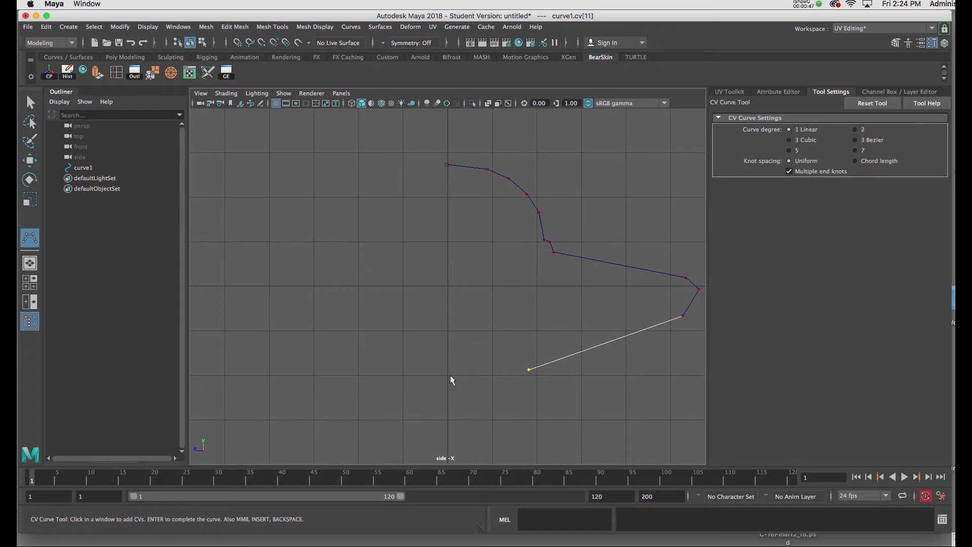
left_click(447, 375)
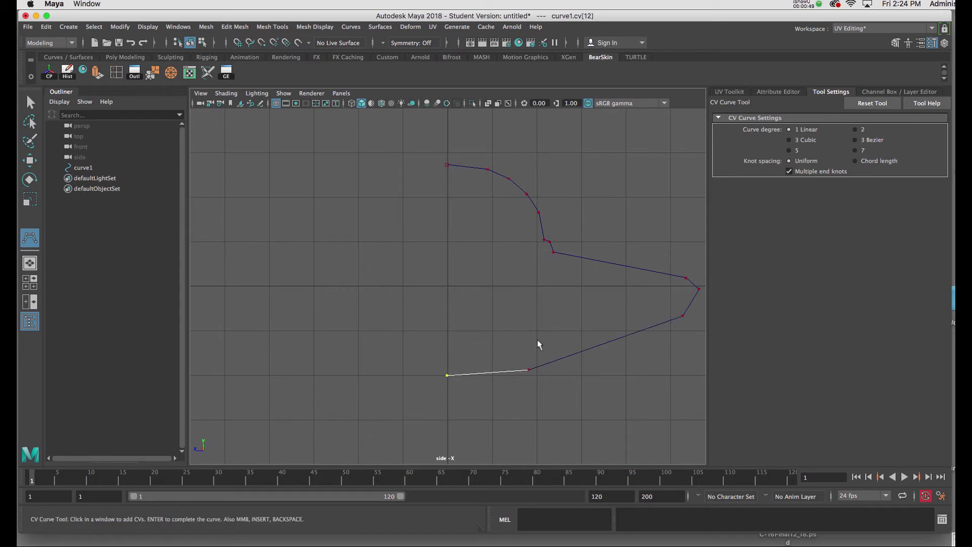
key("r")
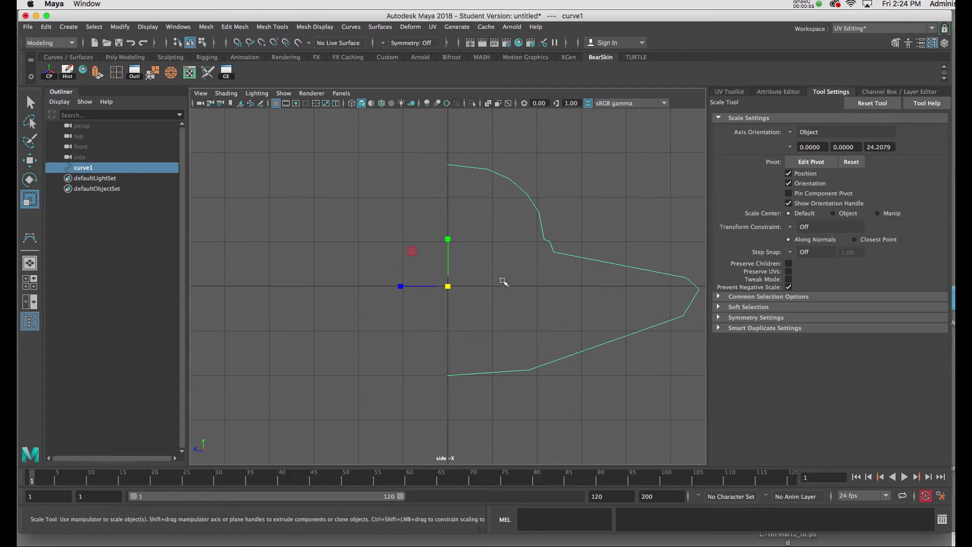
key("w")
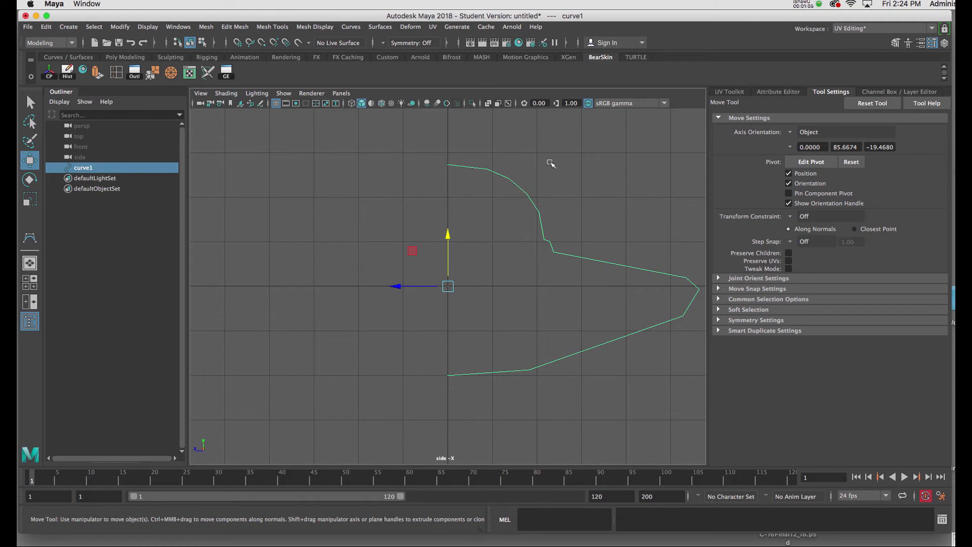
Revolve the profile curve 360 degrees about the Y axis as quad polygons, with 8 segments and a tessellation count of 200
key("space")
key("space")
left_click_drag(538, 172, 517, 202, "alt")
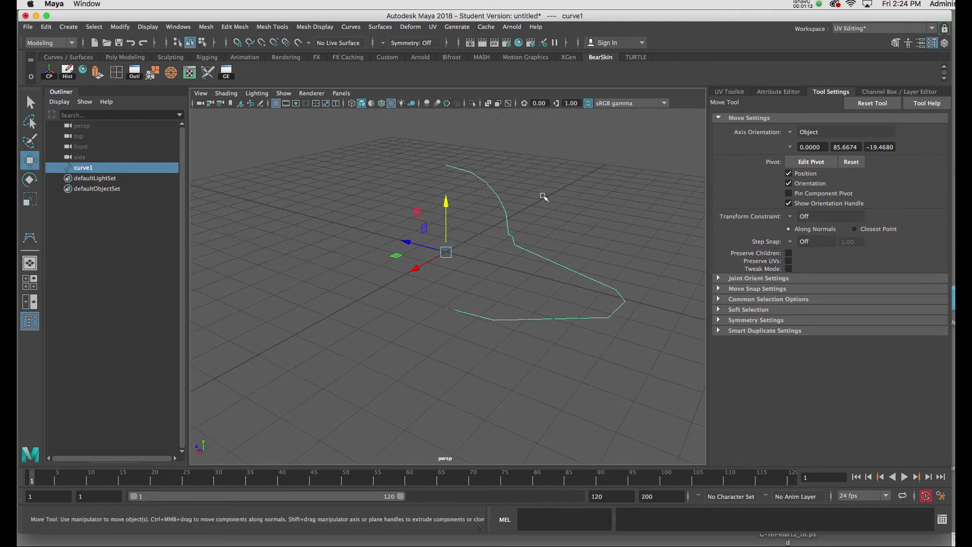
key("space")
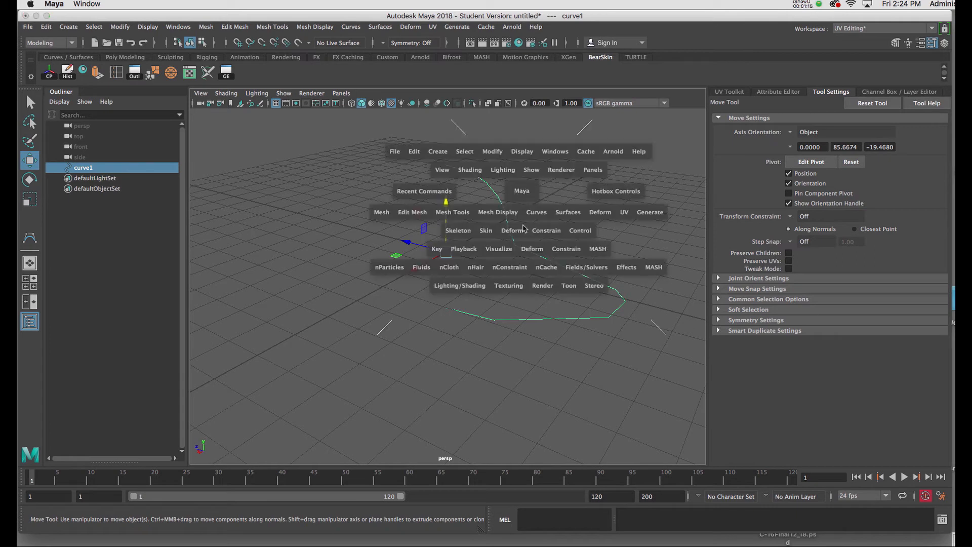
left_click(560, 215)
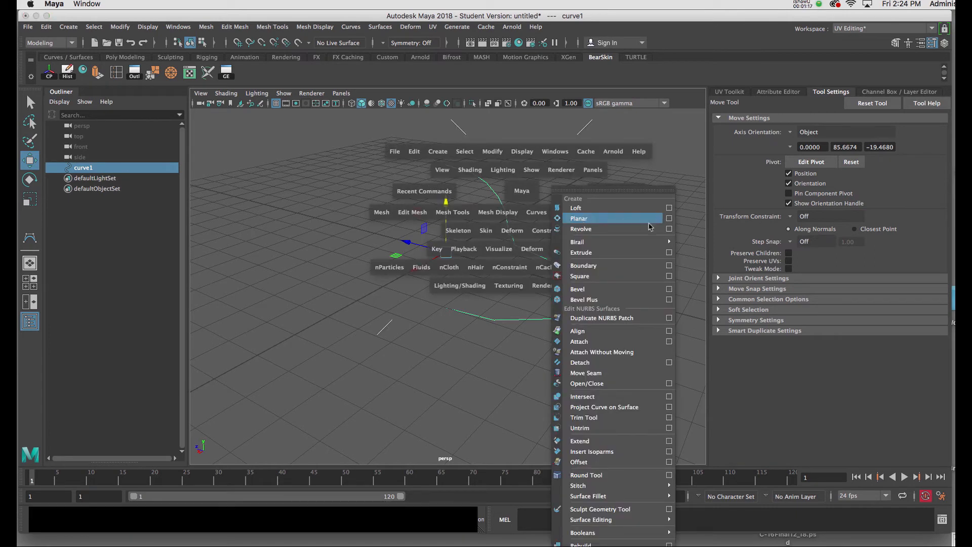
left_click(667, 229)
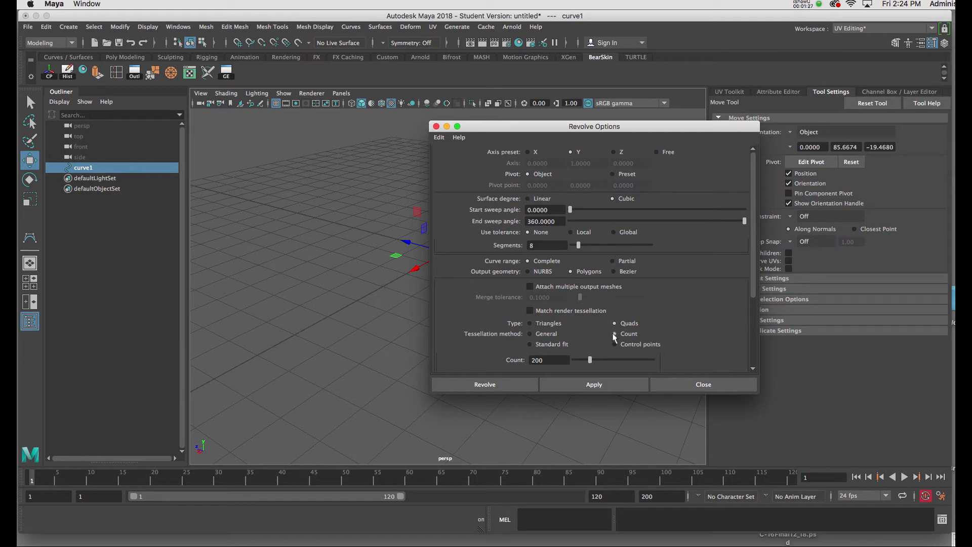
left_click(559, 387)
left_click_drag(486, 133, 695, 152)
left_click(645, 146)
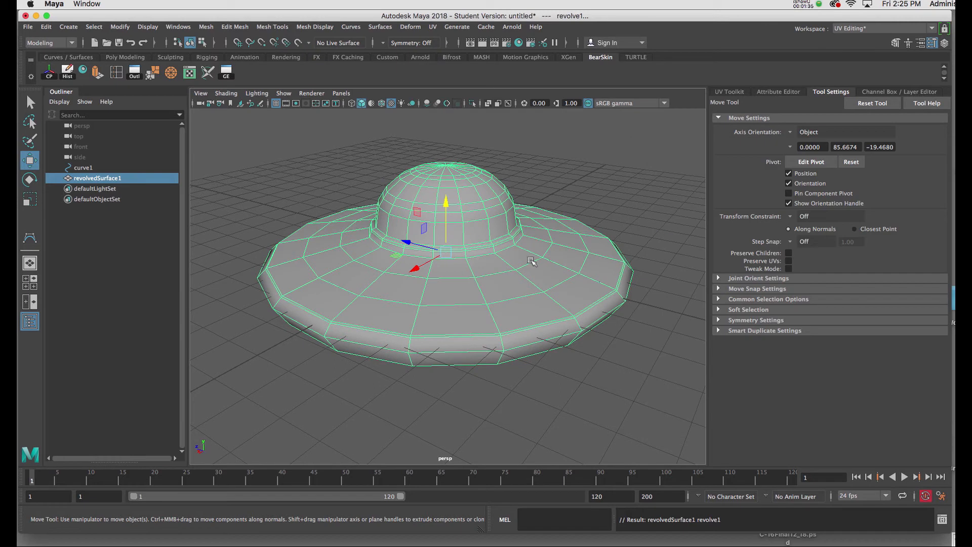
Assign a new Arnold aiStandardSurface material to the revolved saucer
mouse_move(545, 268)
left_mouse_down("alt")
mouse_move(510, 266)
mouse_move(547, 265)
left_mouse_up("alt")
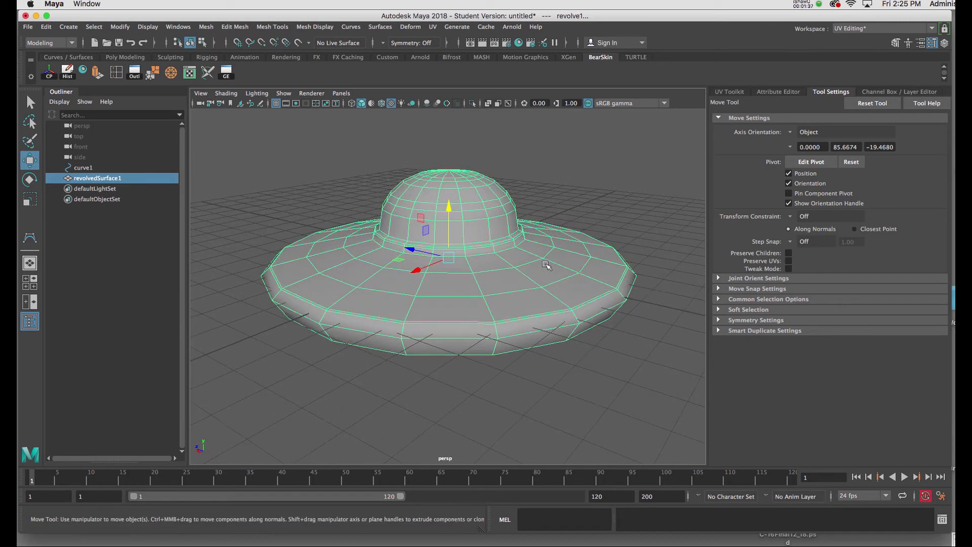
middle_click_drag(544, 263, 493, 257, "alt")
right_click_drag(493, 257, 513, 293, "alt")
left_click_drag(513, 294, 481, 282, "alt")
mouse_move(496, 281)
middle_mouse_down("alt")
mouse_move(545, 291)
mouse_move(514, 284)
middle_mouse_up("alt")
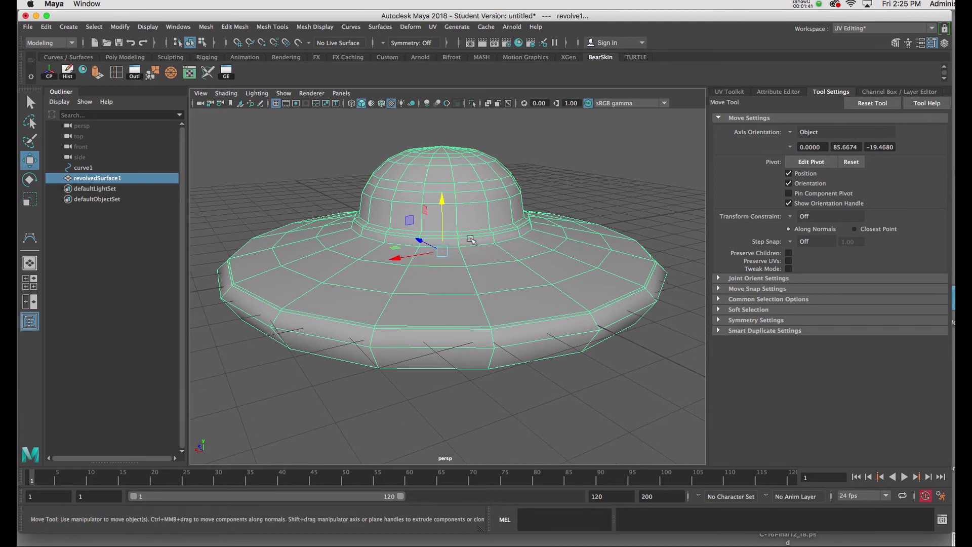
right_click(479, 202)
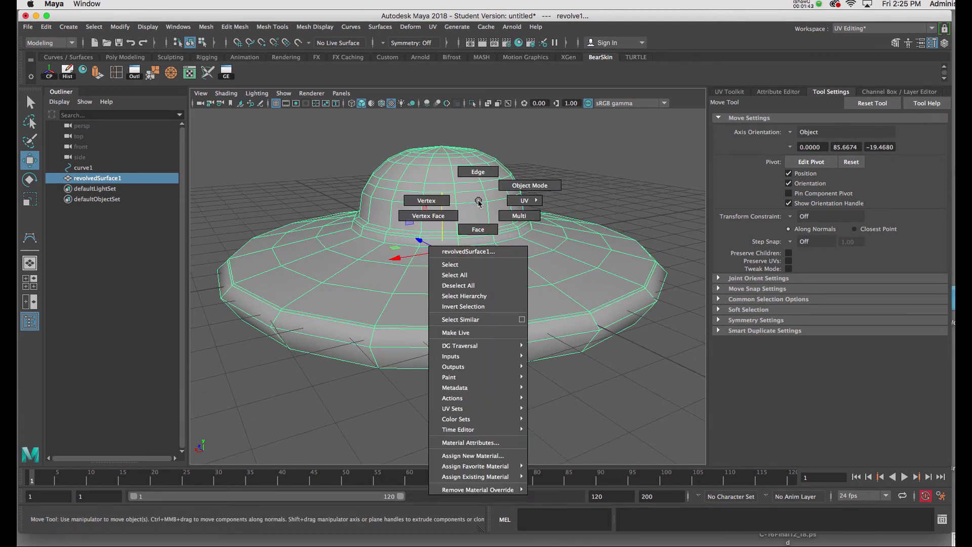
left_click(480, 456)
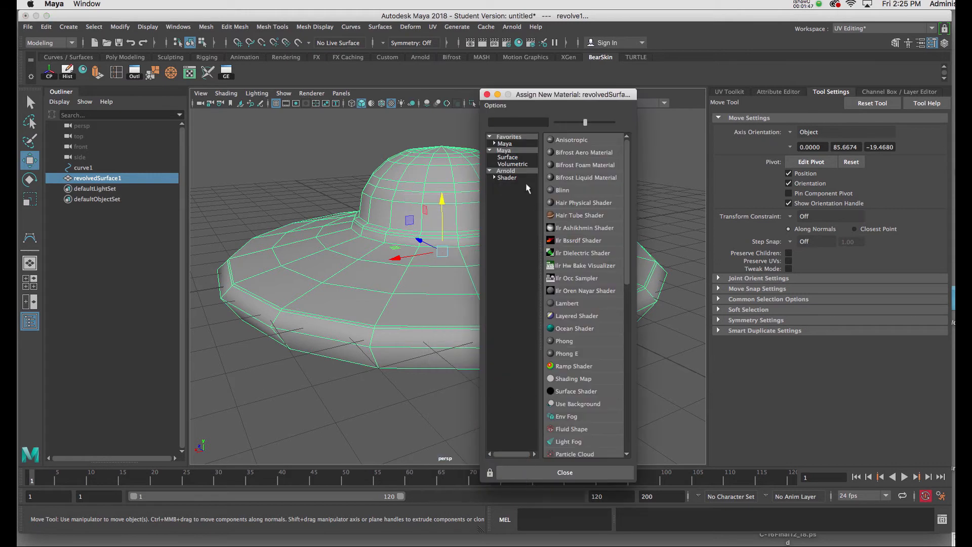
left_click(514, 173)
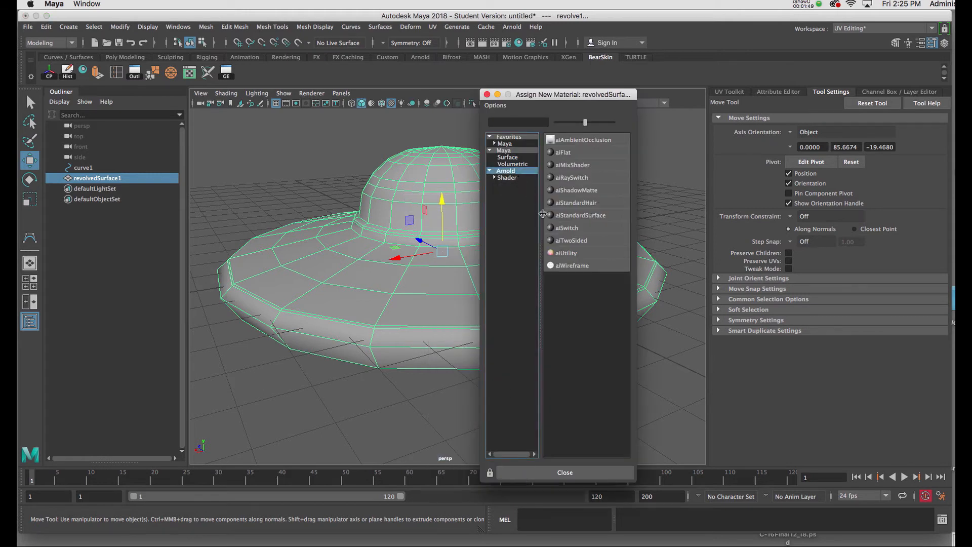
left_click(571, 214)
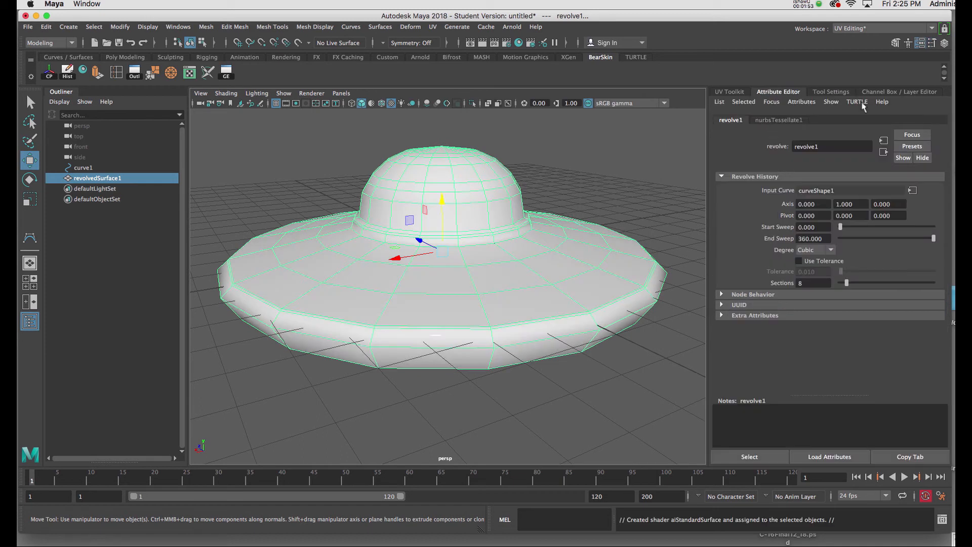
Rename the saucer's material as saucerskin2 and map a Checker texture to its base color
right_click(495, 176)
left_click(490, 417)
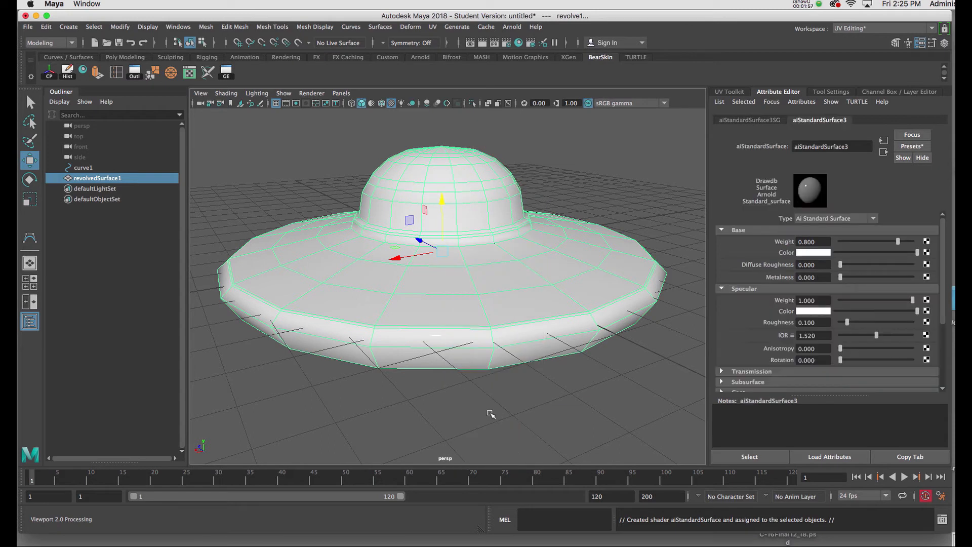
left_click(860, 148)
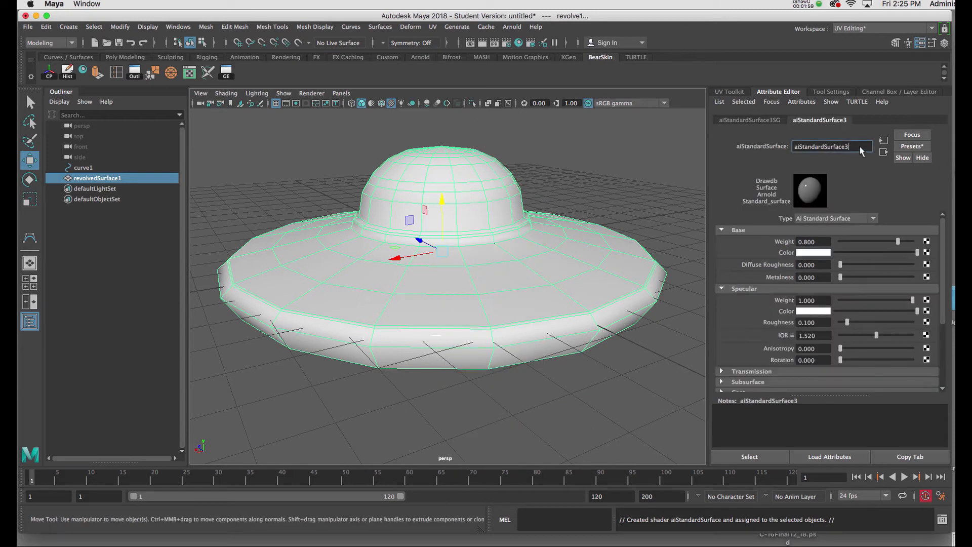
left_click_drag(859, 148, 779, 150)
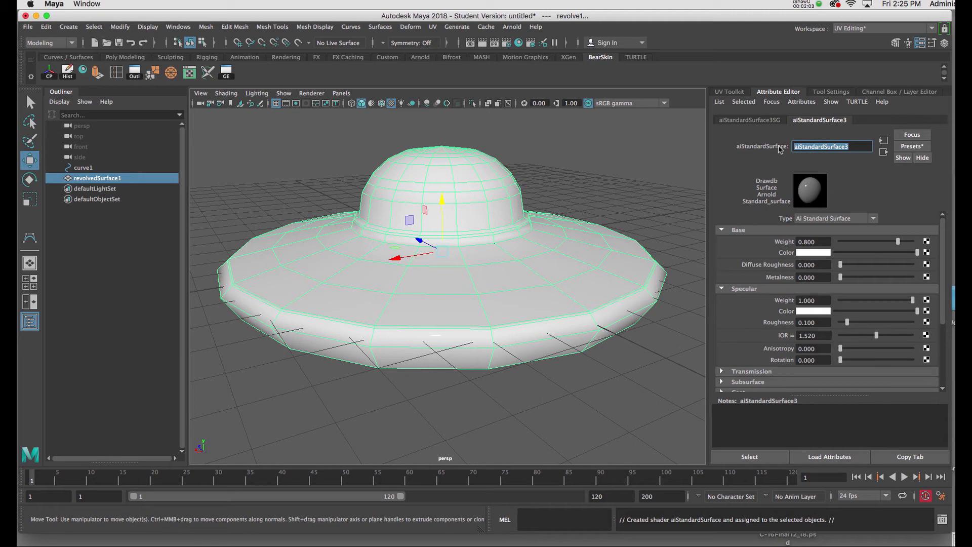
type("saucerskin2")
key("Return")
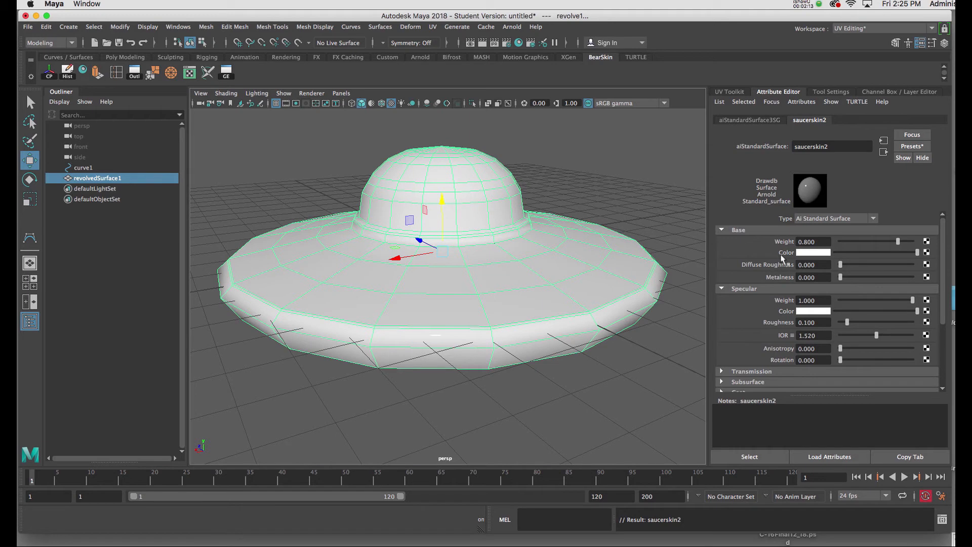
left_click(927, 253)
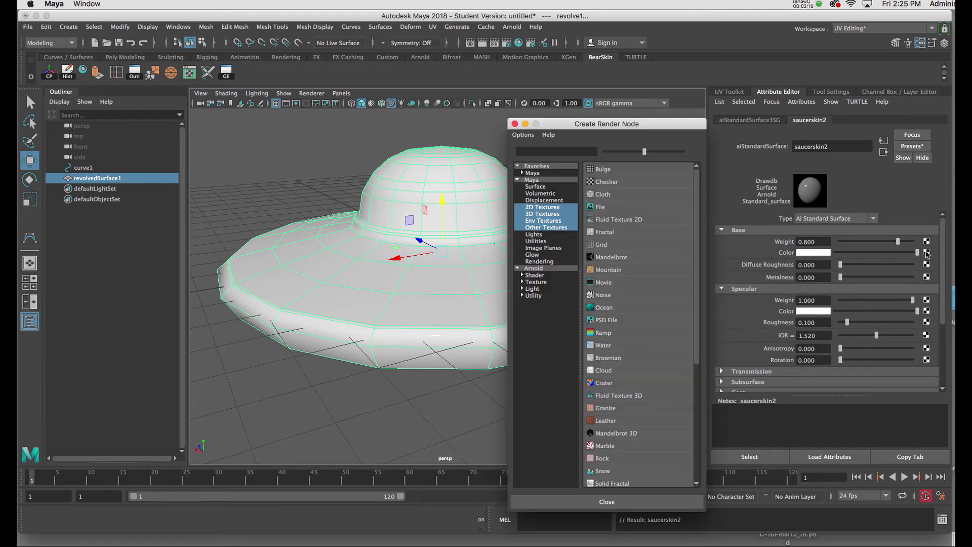
left_click(620, 187)
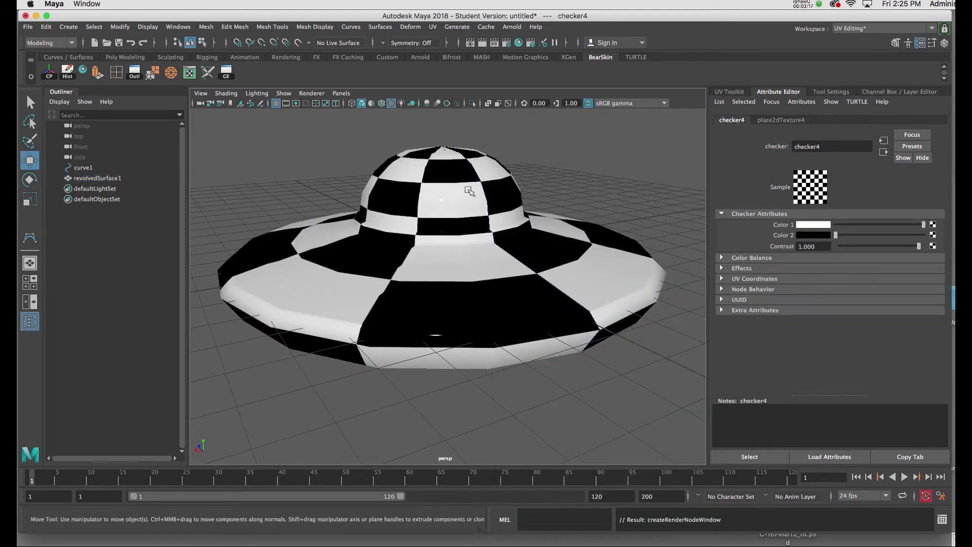
Apply a planar UV projection to the whole saucer from the Y axis, fitted to its bounding box
left_click(490, 205)
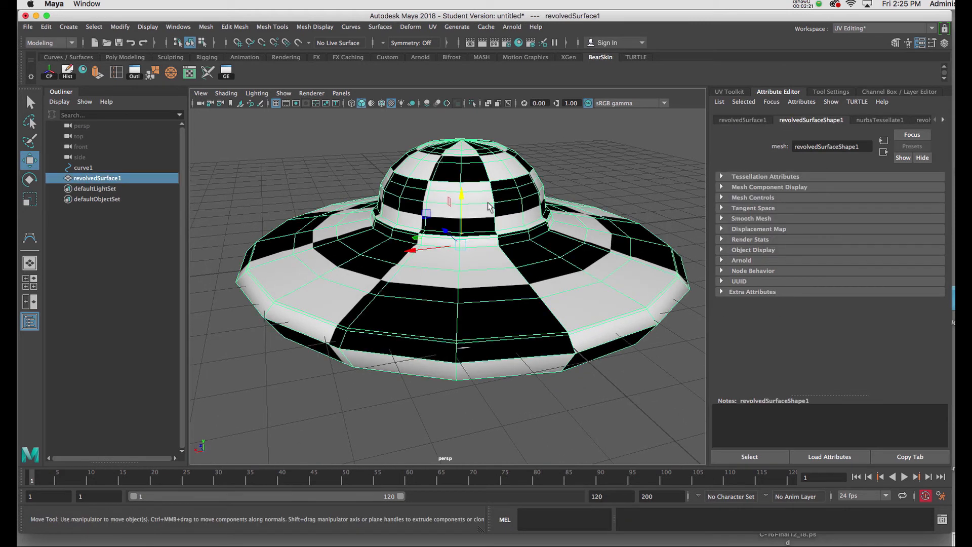
left_click_drag(489, 205, 513, 247, "alt")
mouse_move(513, 247)
right_mouse_down("alt")
mouse_move(446, 202)
mouse_move(521, 241)
right_mouse_up("alt")
middle_click_drag(520, 241, 495, 232, "alt")
right_click_drag(494, 232, 420, 172, "alt")
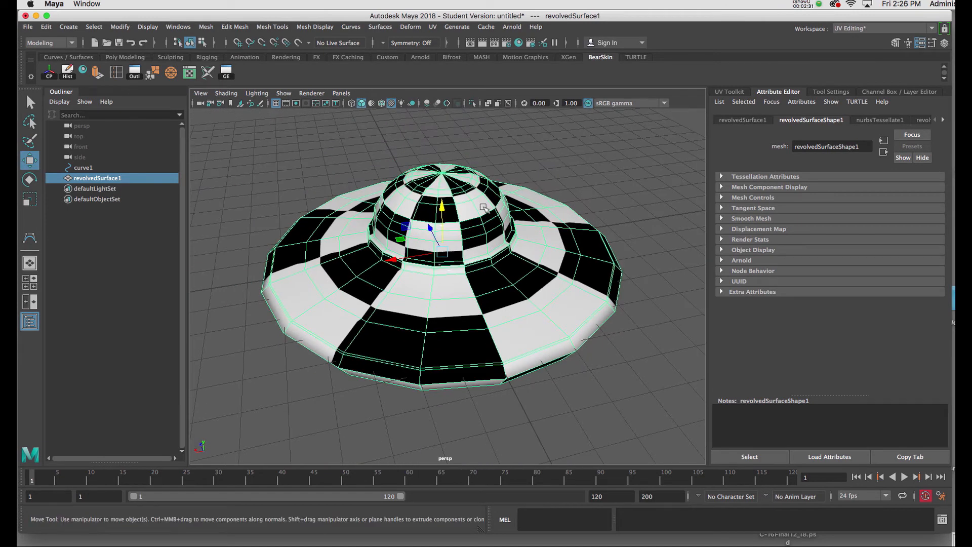
key("space")
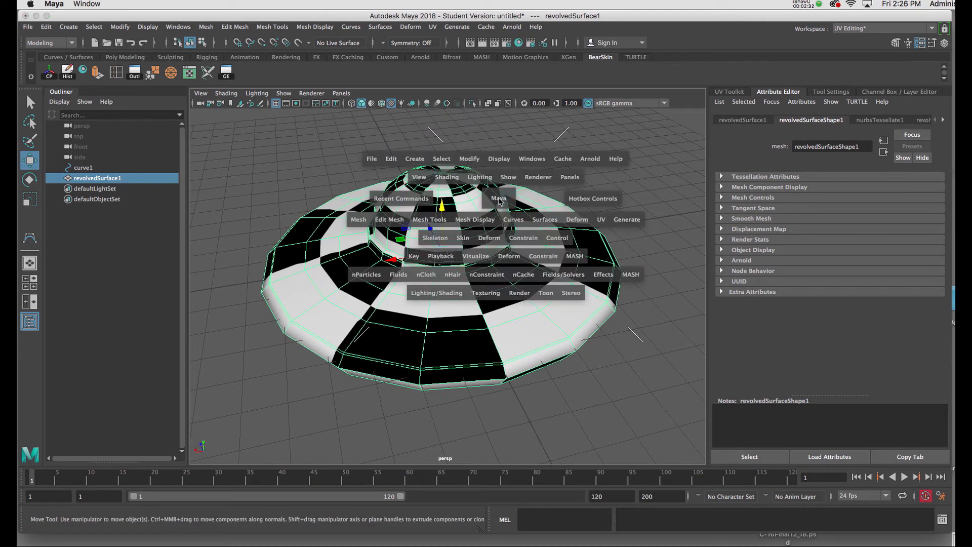
left_click(602, 221)
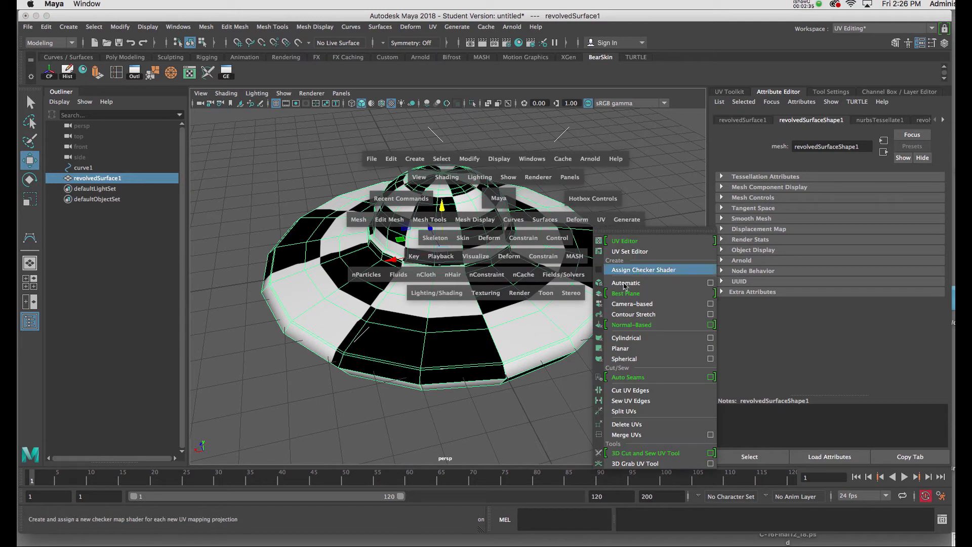
left_click(710, 348)
left_click_drag(738, 149, 667, 138)
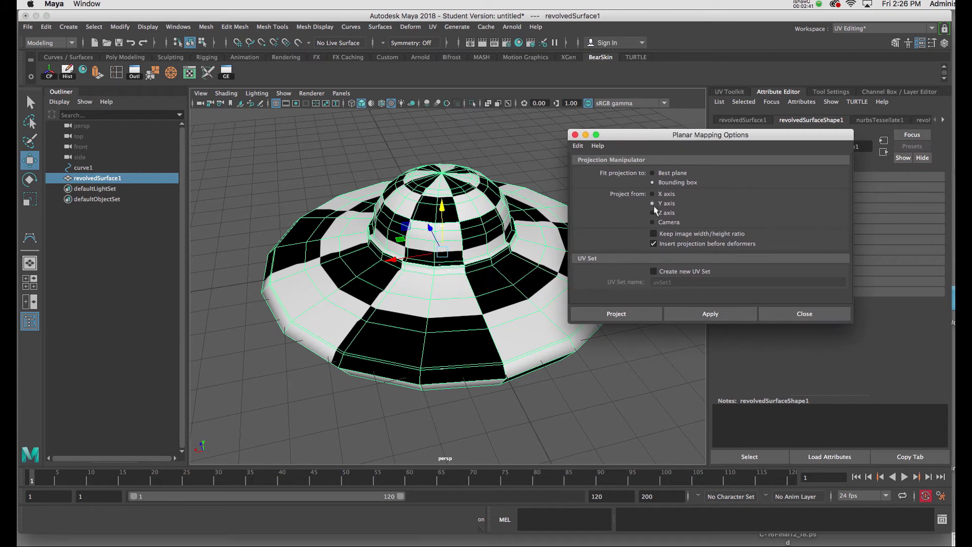
left_click_drag(723, 136, 207, 115)
left_click(187, 293)
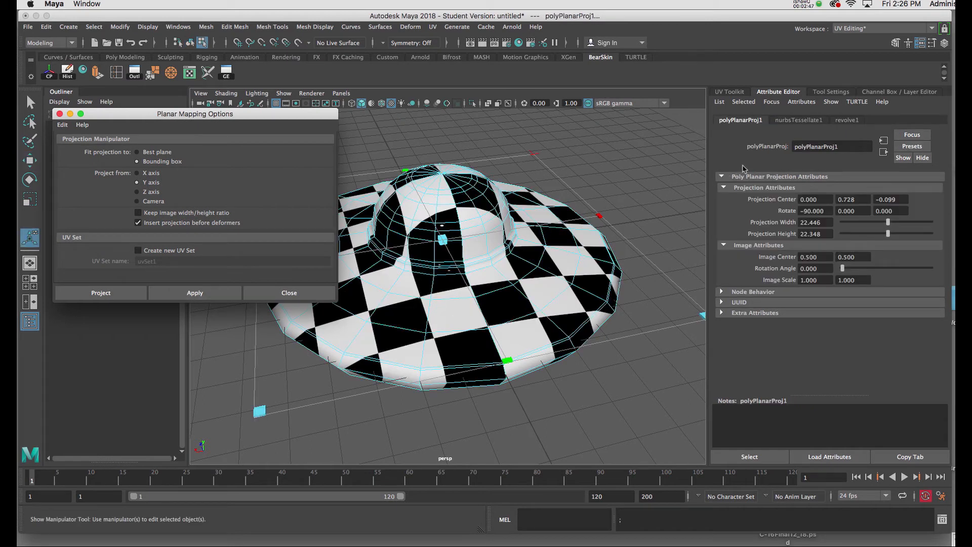
Set the planar projection's width and height both to 22
left_click(945, 43)
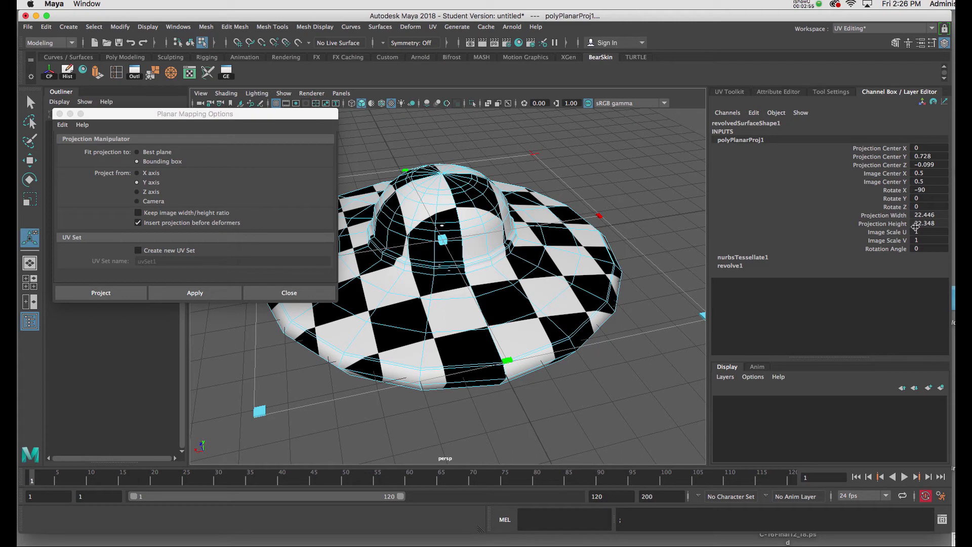
left_click_drag(939, 215, 942, 223)
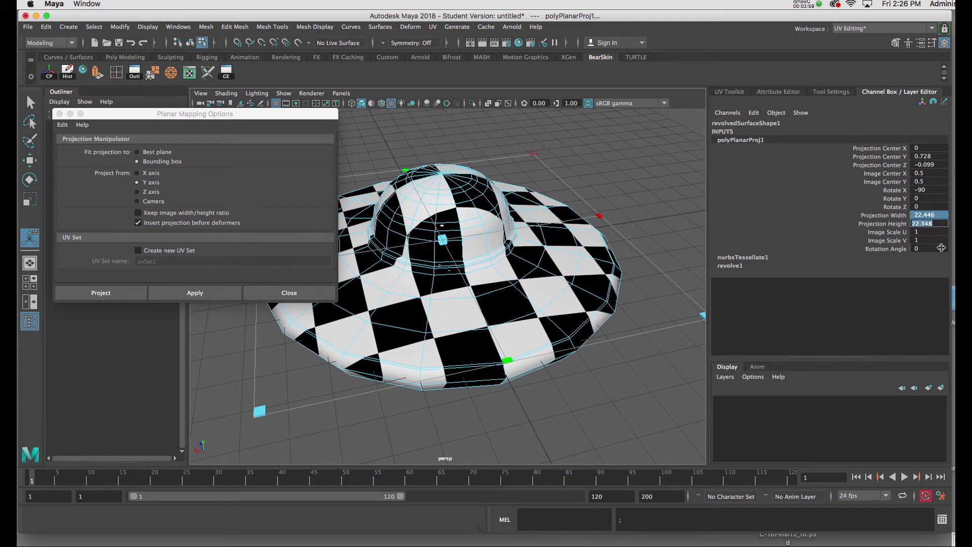
type("22")
key("Return")
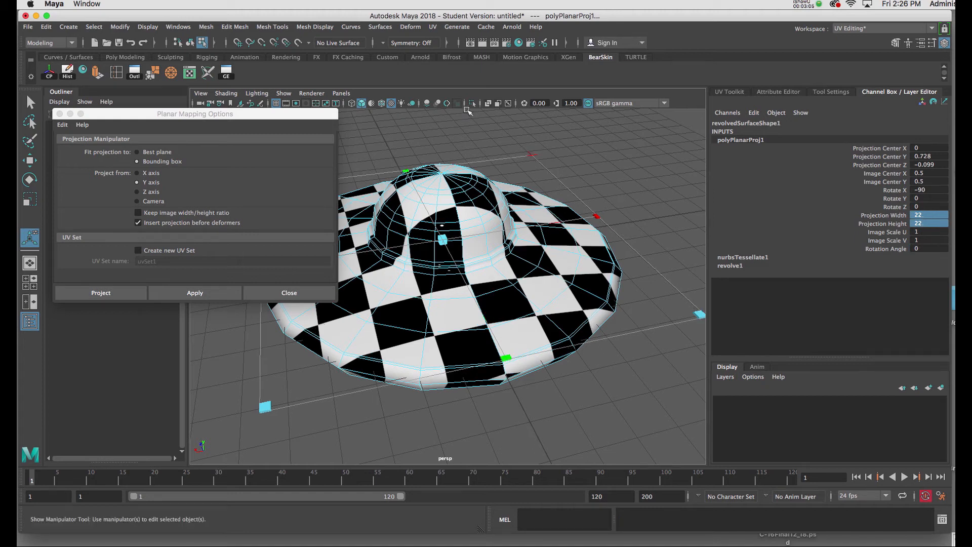
left_click_drag(306, 118, 115, 119)
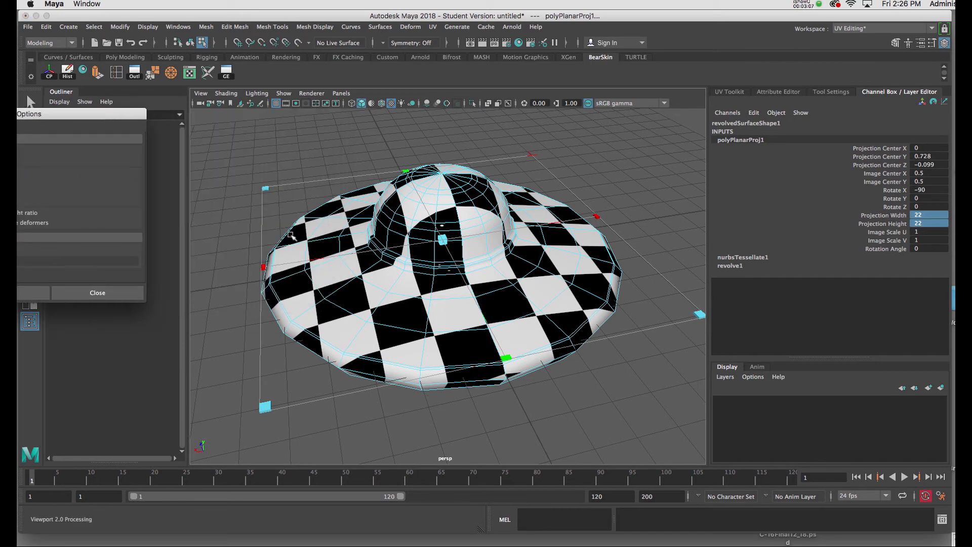
left_click_drag(355, 266, 414, 266, "alt")
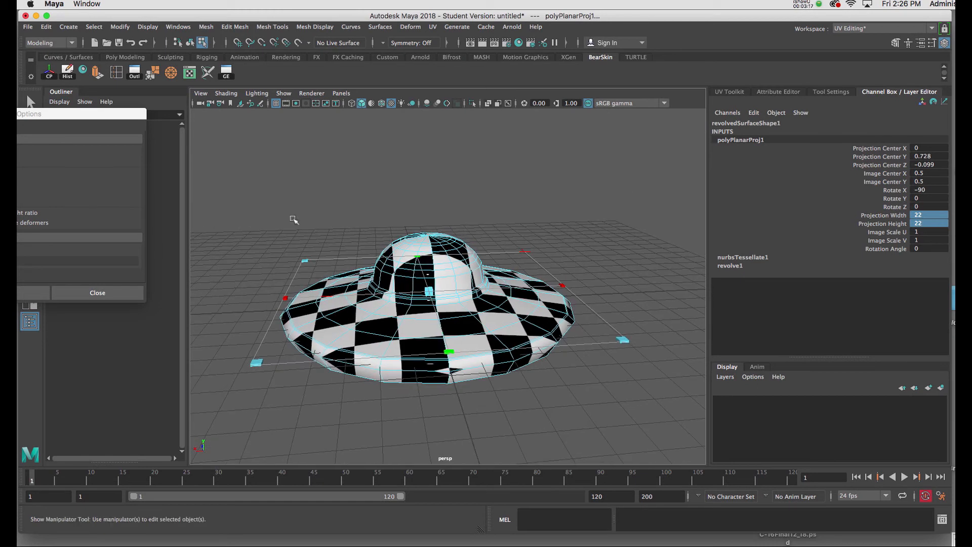
Return the saucer to object mode and select all faces of its lower half, working in the side view
right_click_drag(448, 252, 480, 233)
left_click(514, 205)
left_click(465, 253)
left_click_drag(465, 253, 434, 294, "alt")
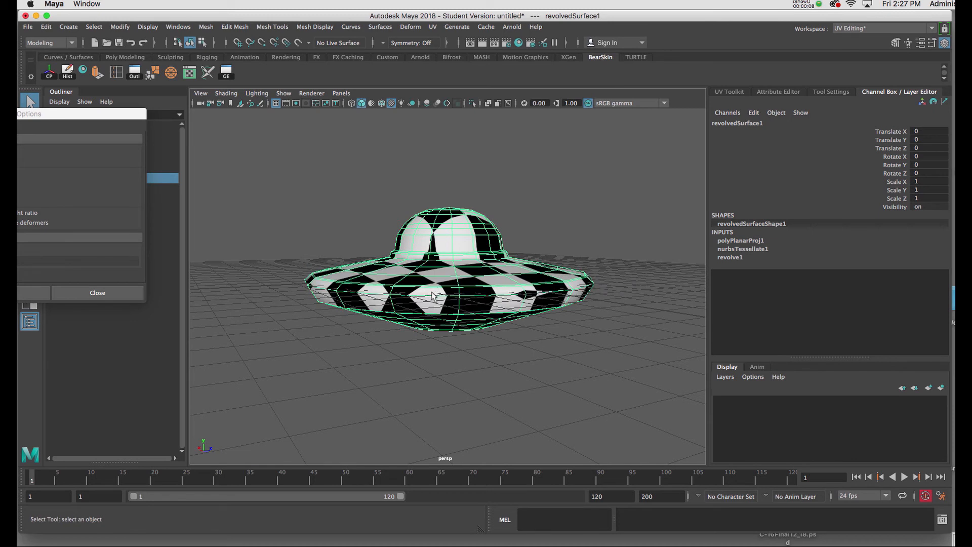
key("space")
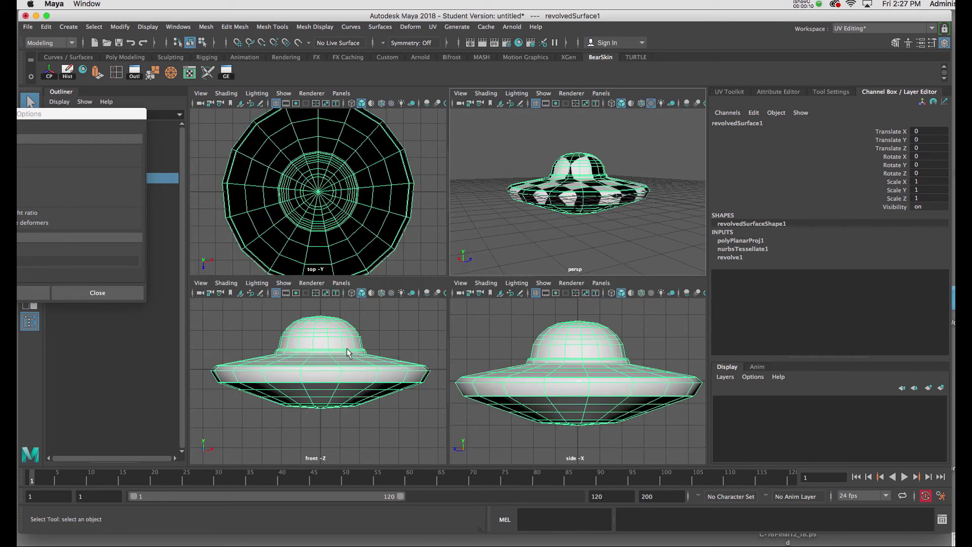
key("space")
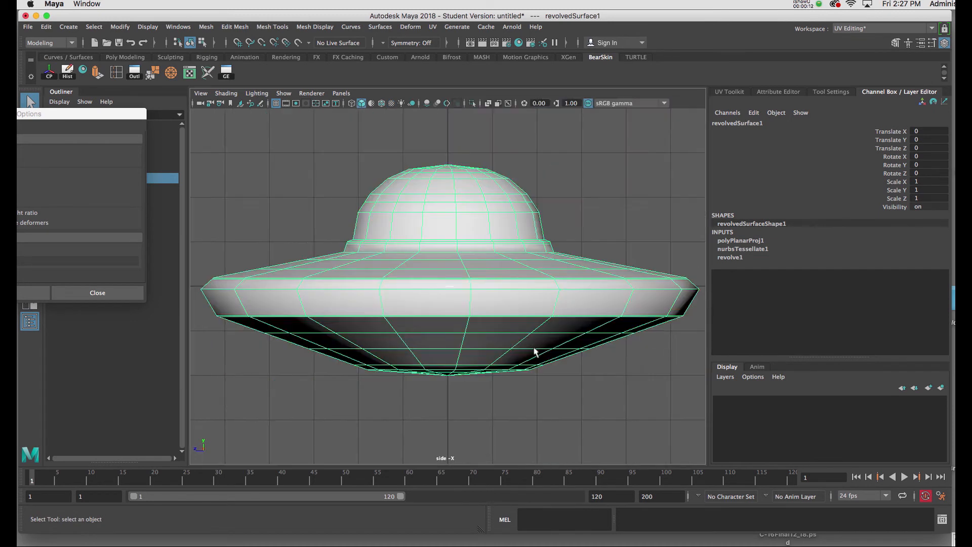
scroll(495, 332, "down", 4)
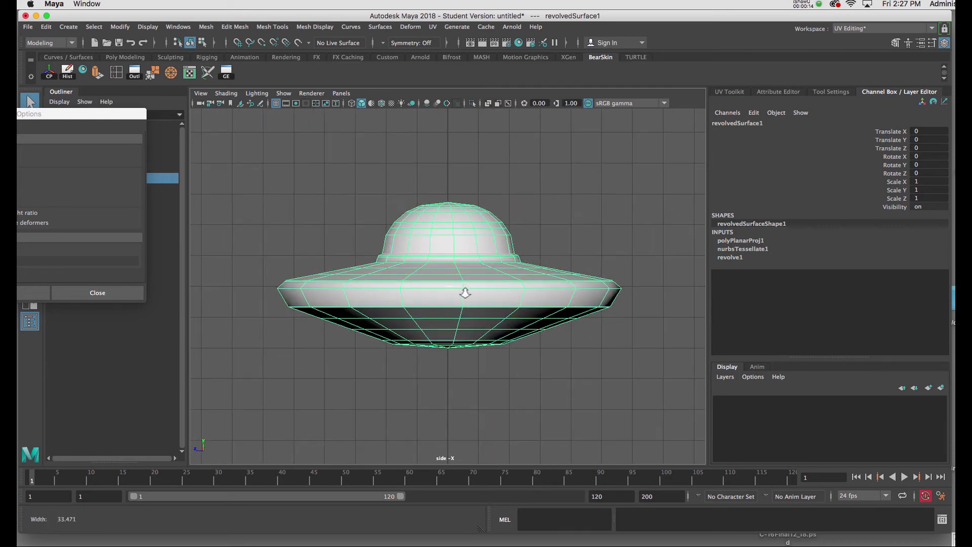
right_click(444, 293)
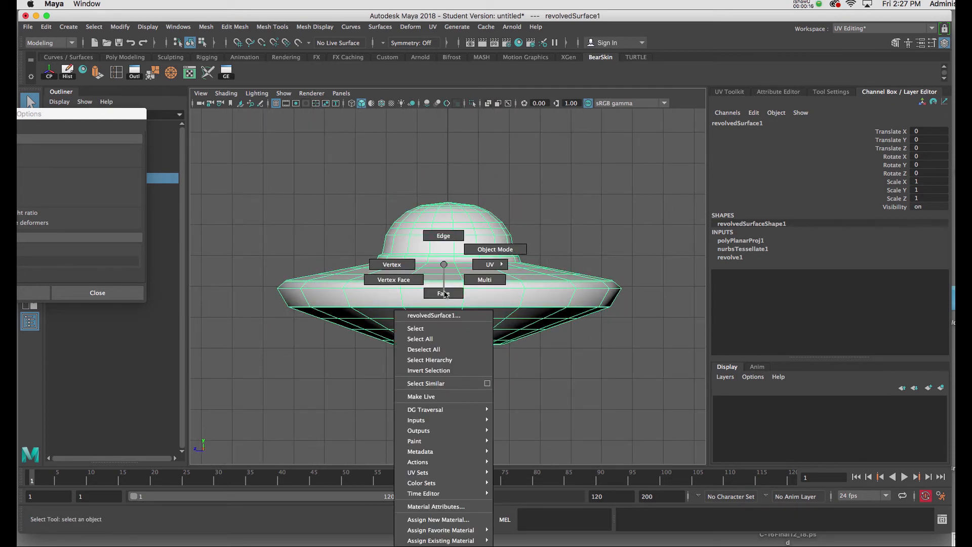
left_click_drag(232, 417, 655, 303)
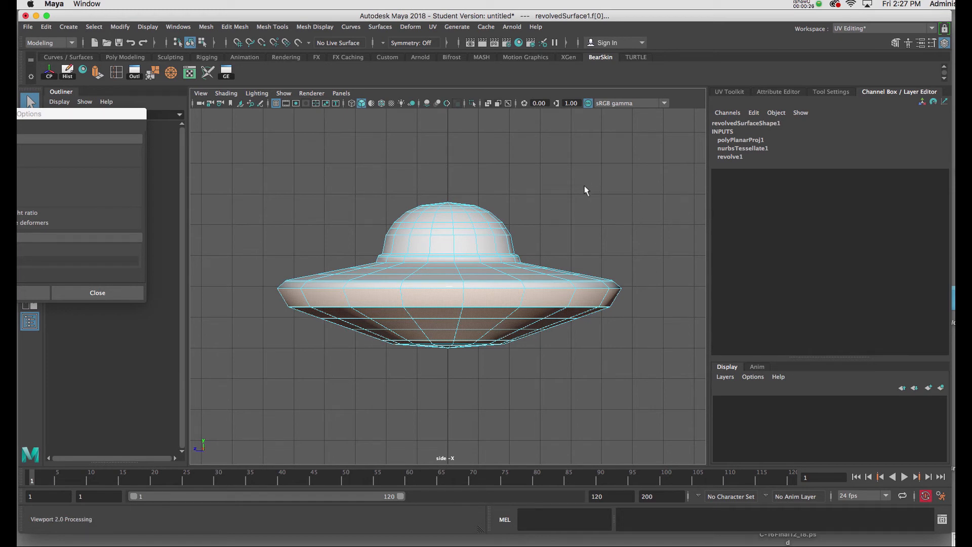
Apply a planar UV projection from the Y axis to the selected lower faces, fitted to the bounding box
key("space")
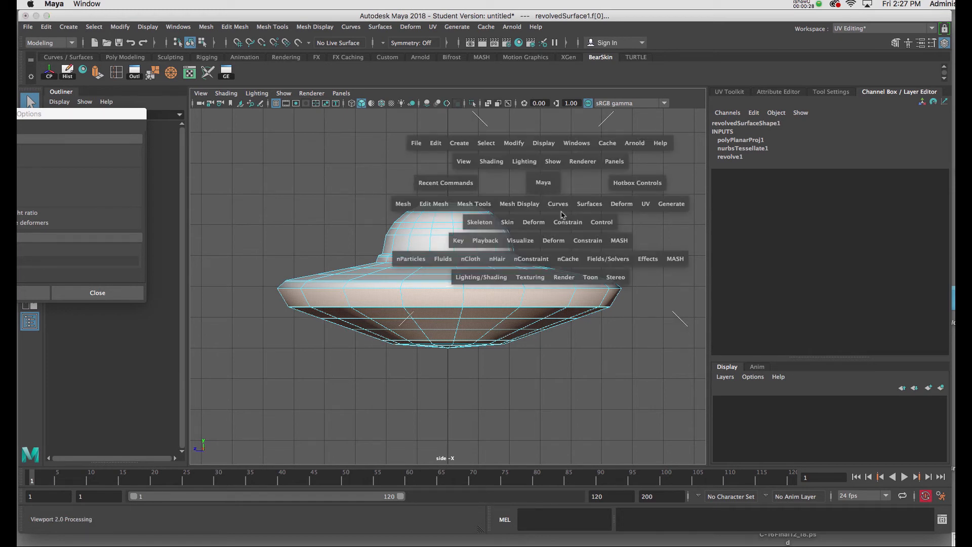
left_click(646, 205)
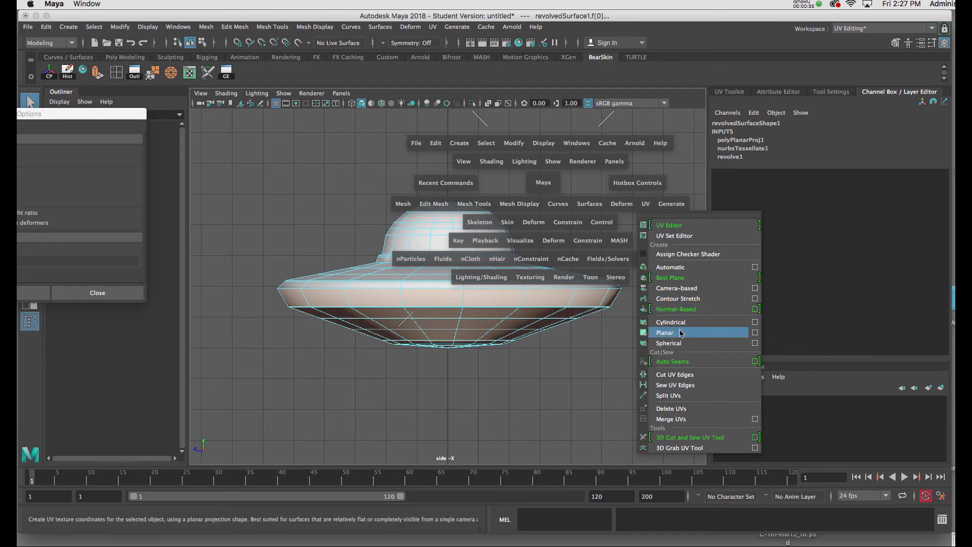
left_click(755, 335)
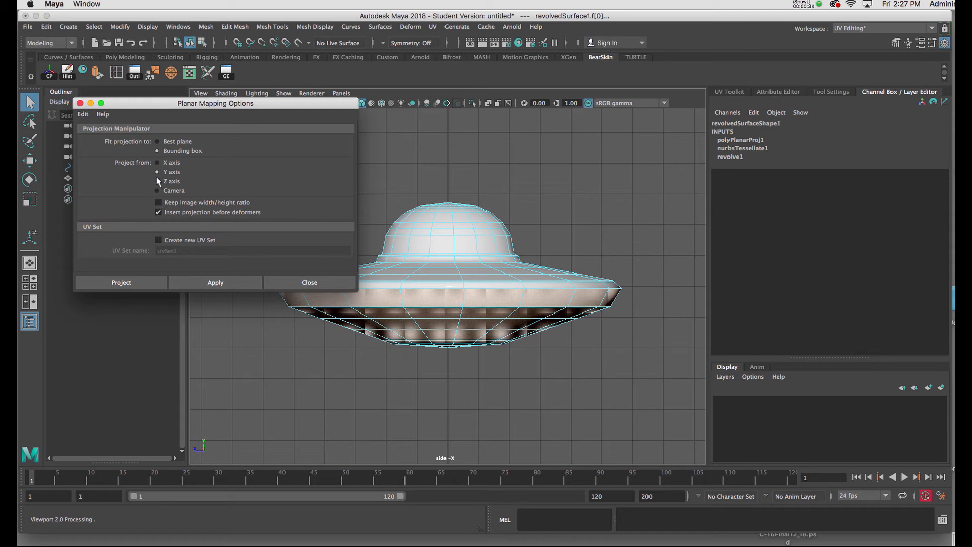
left_click(215, 282)
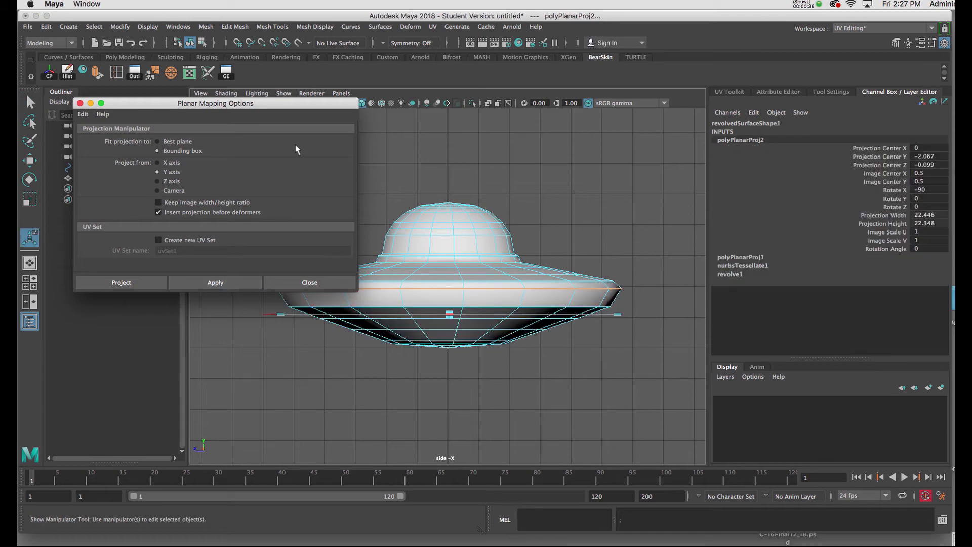
left_click_drag(341, 103, 52, 276)
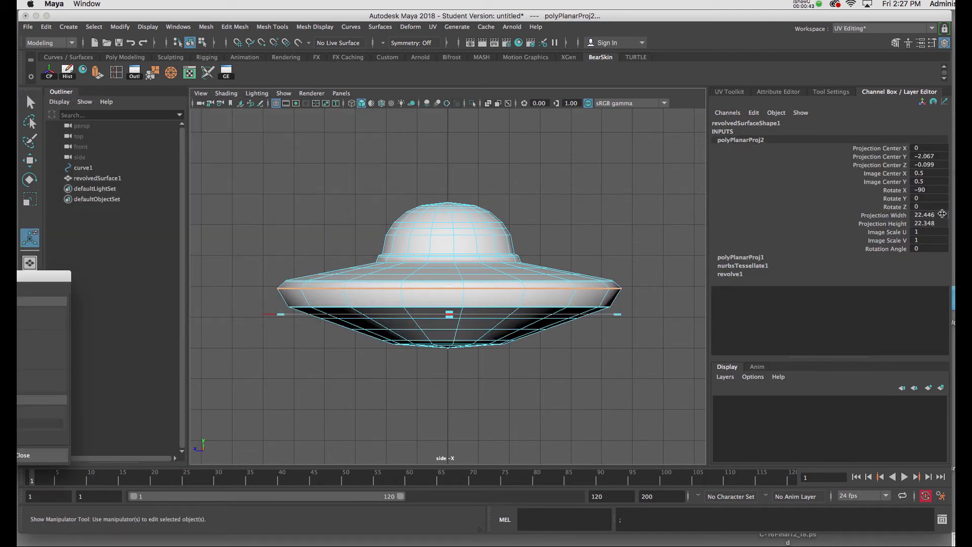
Set the lower half's projection width and height to 22 and return to object mode
left_click_drag(941, 215, 943, 225)
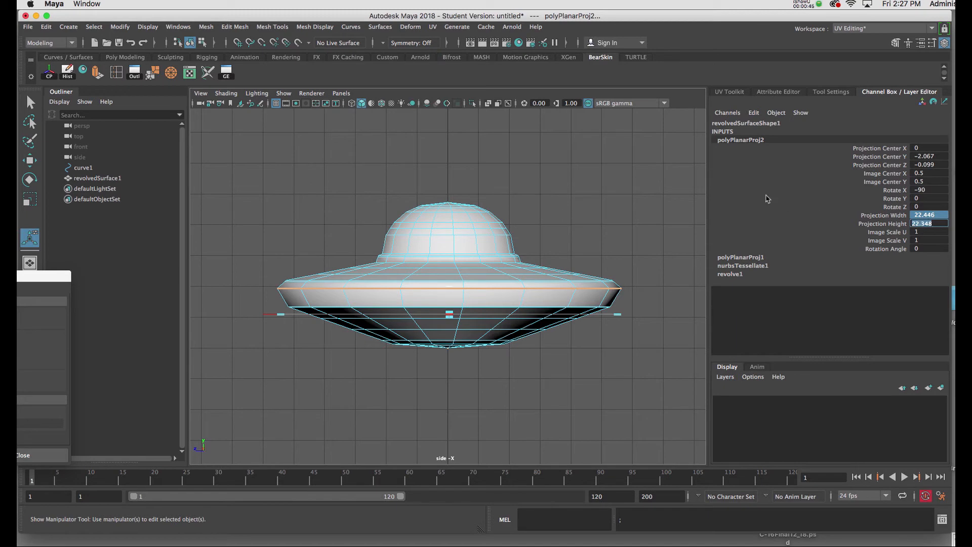
type("22")
key("Return")
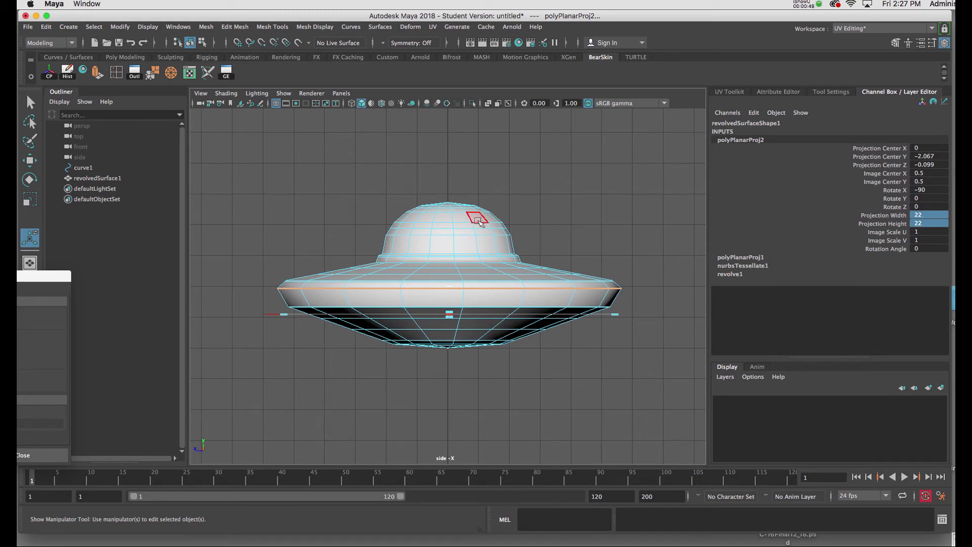
right_click_drag(479, 223, 524, 207)
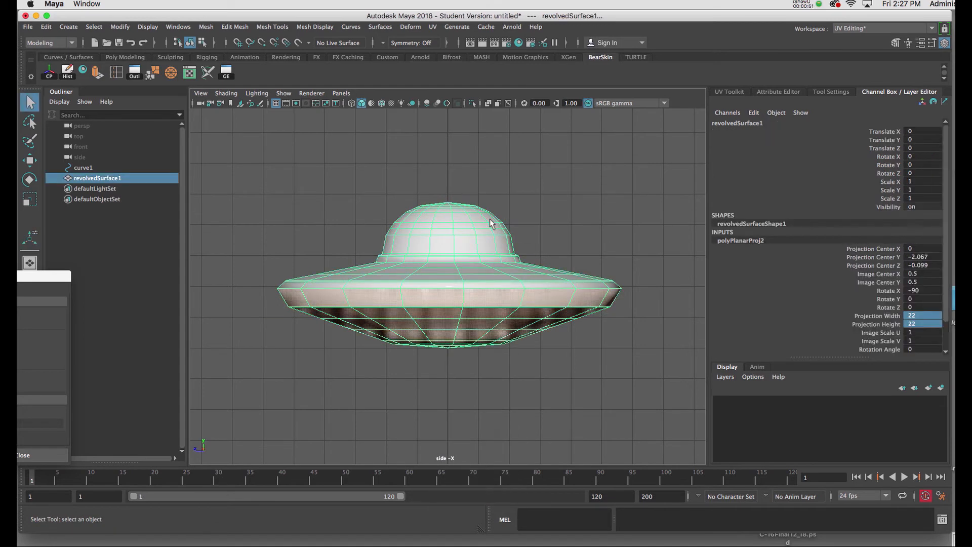
Show the saucer in the perspective view and close the Planar Mapping options
key("space")
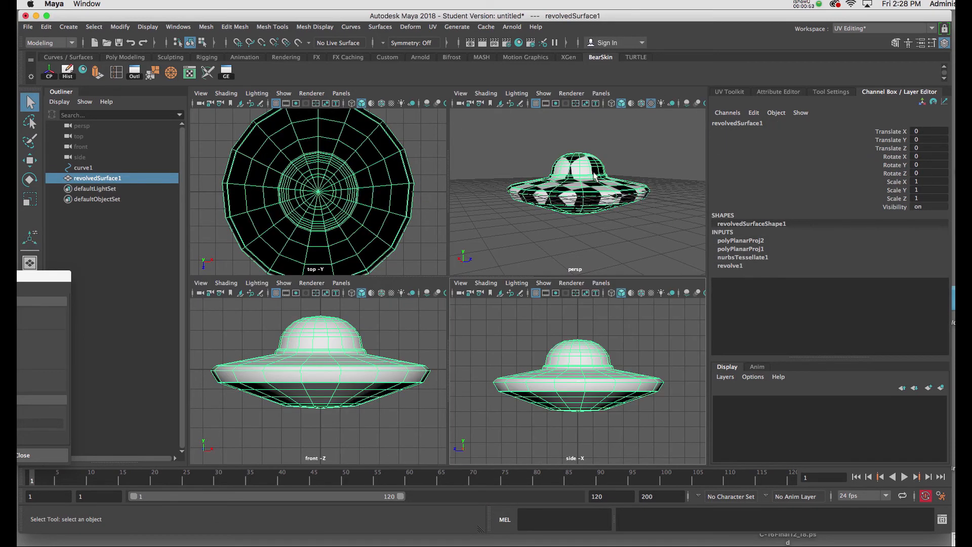
key("space")
left_click_drag(560, 182, 499, 207, "alt")
mouse_move(499, 207)
middle_mouse_down("alt")
mouse_move(509, 215)
mouse_move(495, 208)
middle_mouse_up("alt")
mouse_move(495, 208)
right_mouse_down("alt")
mouse_move(479, 212)
mouse_move(484, 283)
mouse_move(487, 213)
right_mouse_up("alt")
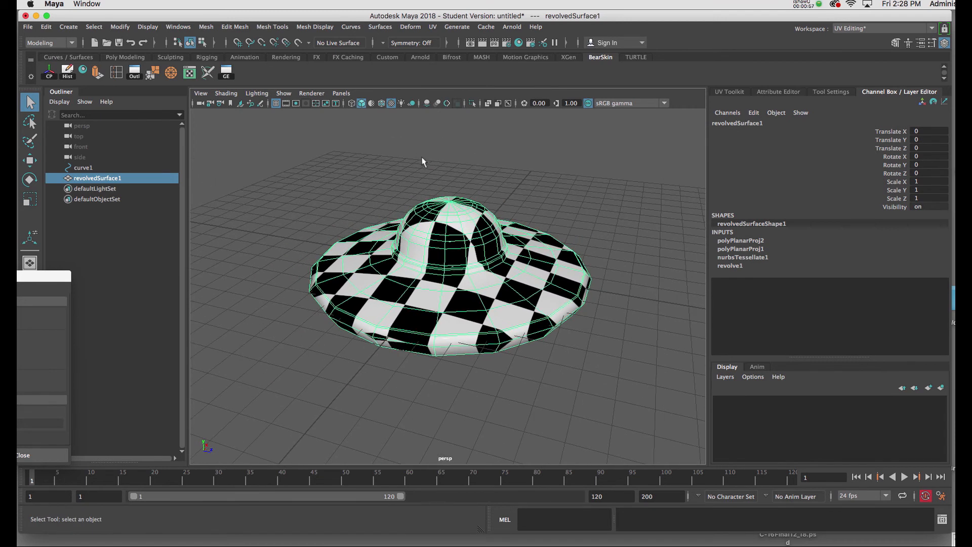
left_click_drag(47, 276, 401, 258)
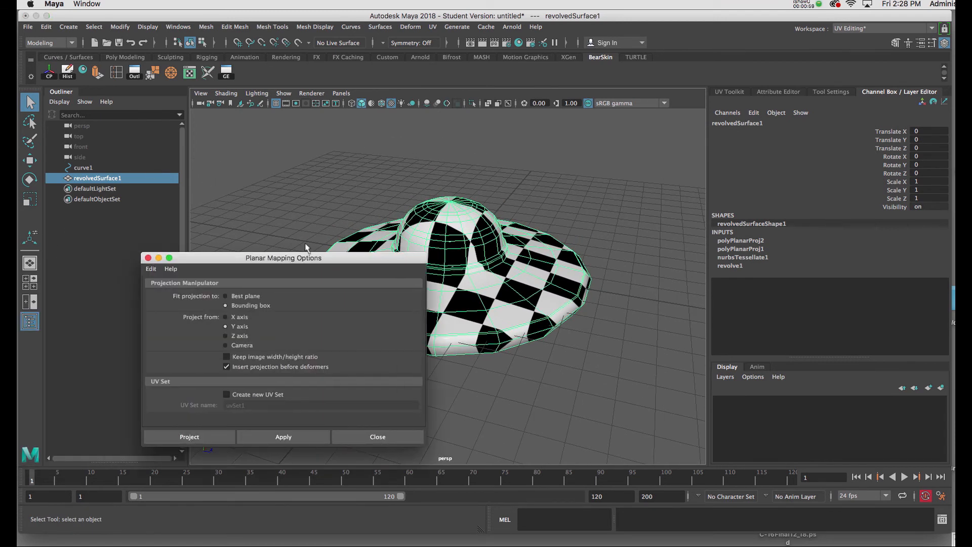
left_click(148, 258)
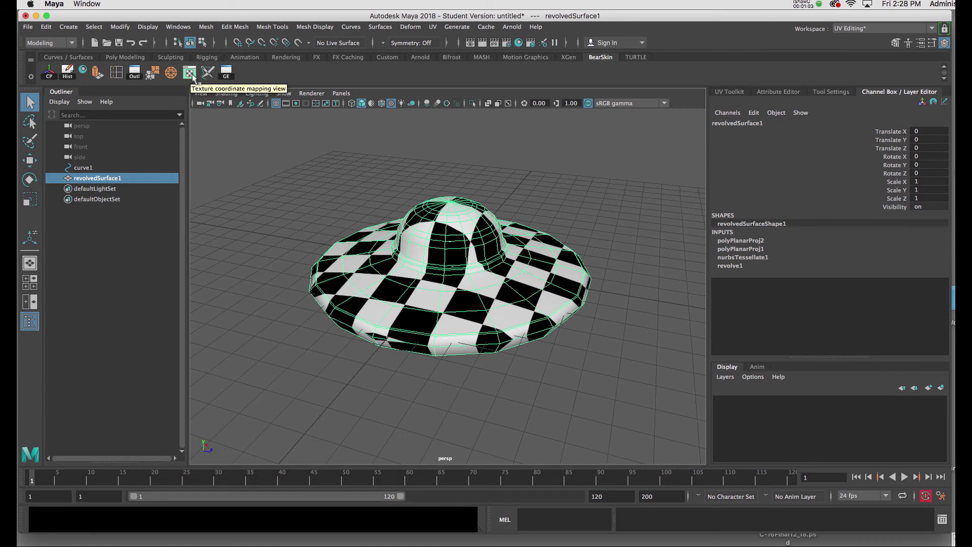
Add a UV Editor shortcut to the BearSkin shelf
left_click(434, 28)
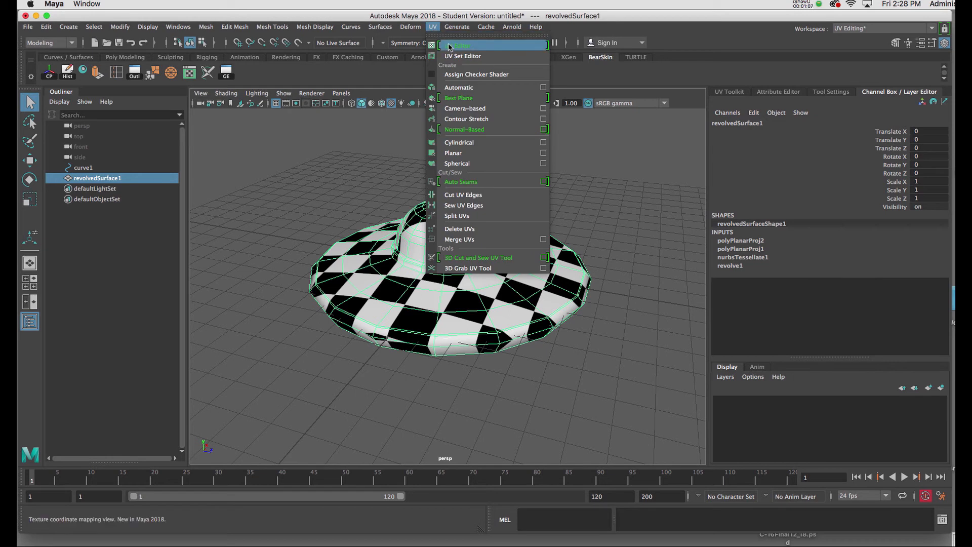
left_click(302, 78)
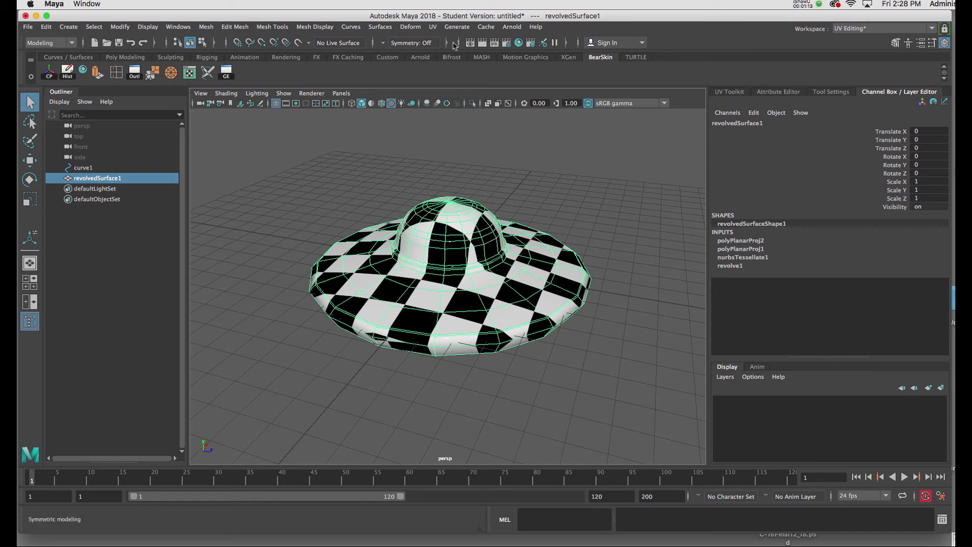
left_click(434, 27)
left_click(458, 45, "ctrl+shift")
left_click(326, 72)
Open the UV Editor with the new shelf shortcut and hide the checker texture image behind the UVs
left_click(245, 73)
left_click_drag(375, 123, 568, 102)
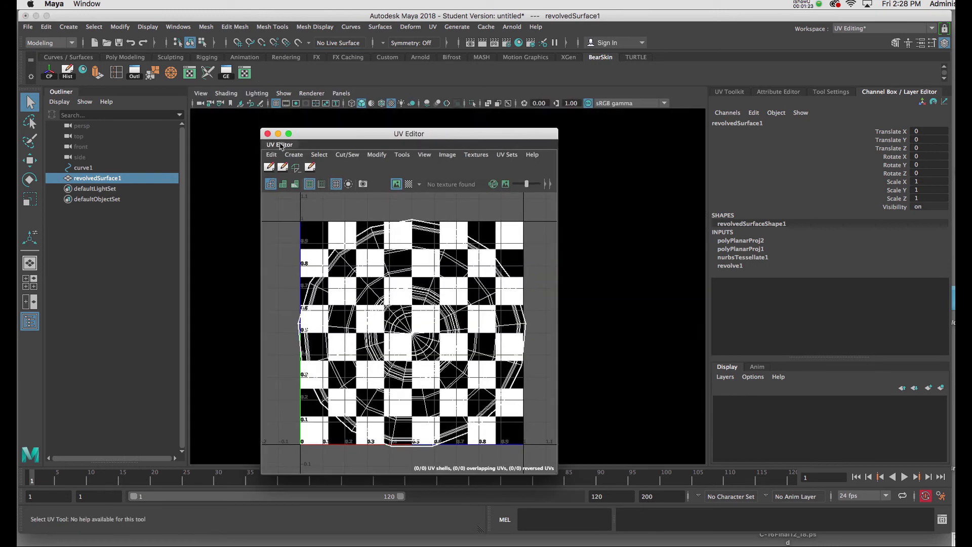
left_click_drag(315, 136, 446, 82)
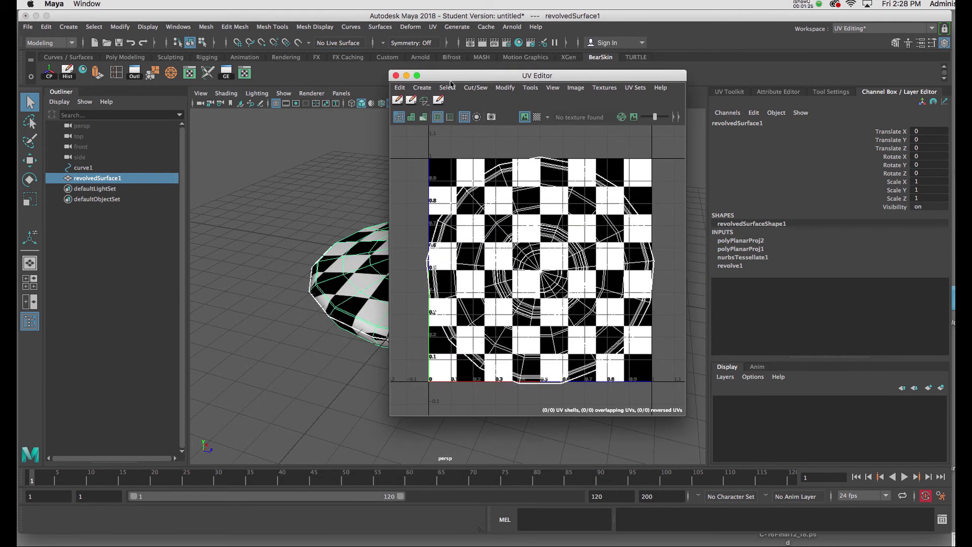
left_click(525, 117)
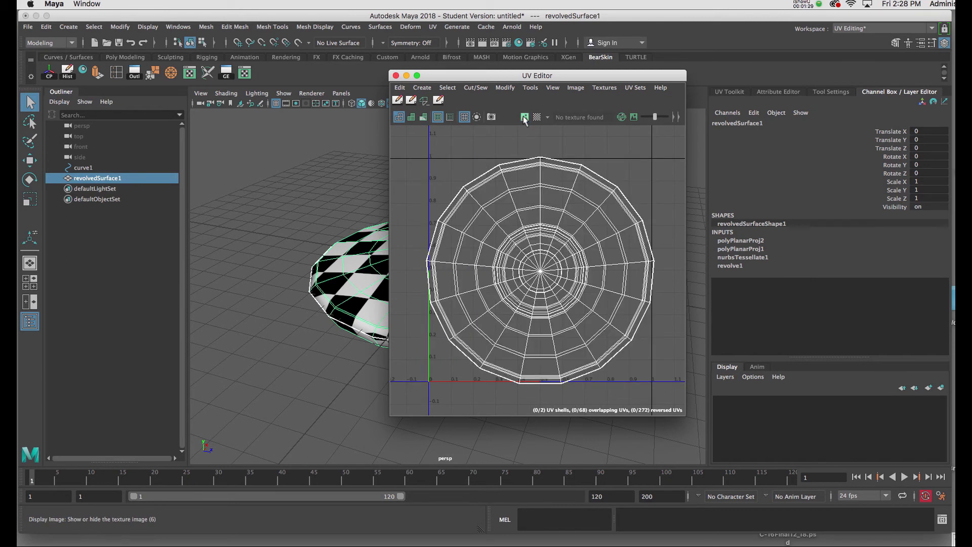
scroll(529, 228, "down", 3)
scroll(481, 191, "down", 4)
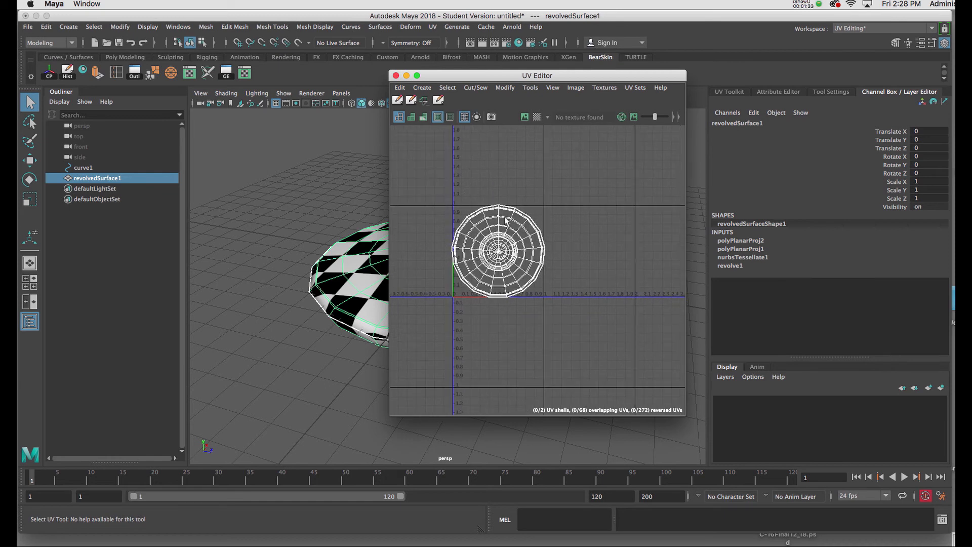
Select the UV shell of the saucer's upper half and move it horizontally to sit just right of the lower half's shell
right_click(509, 239)
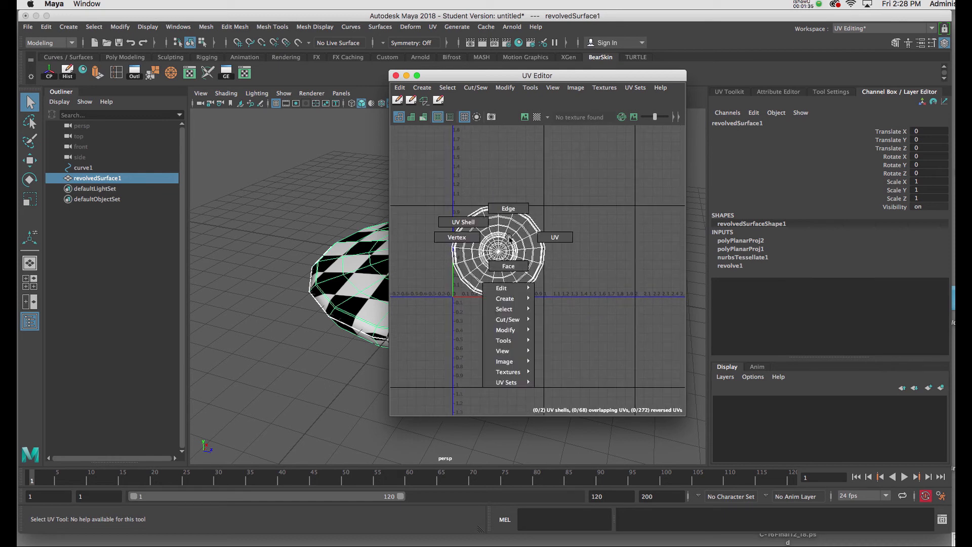
left_click(476, 224)
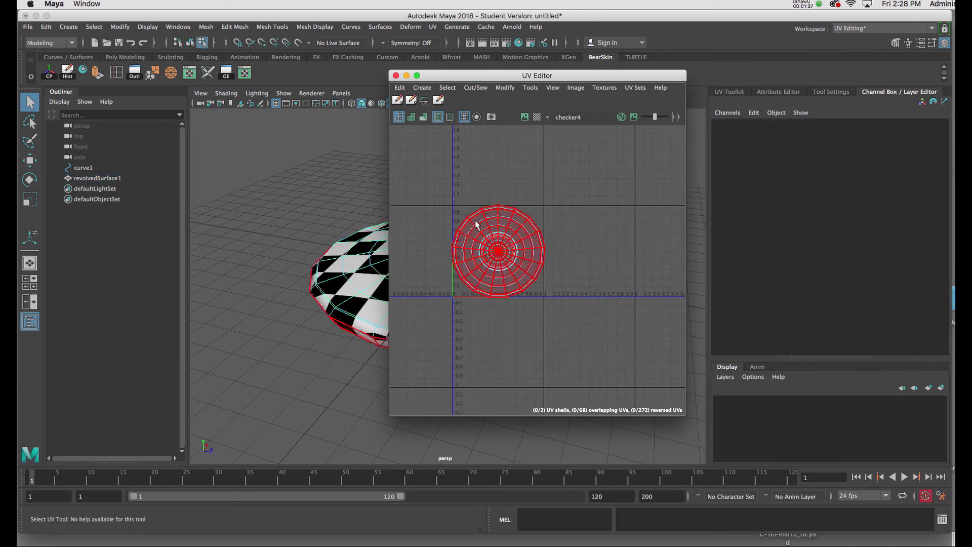
left_click(498, 253)
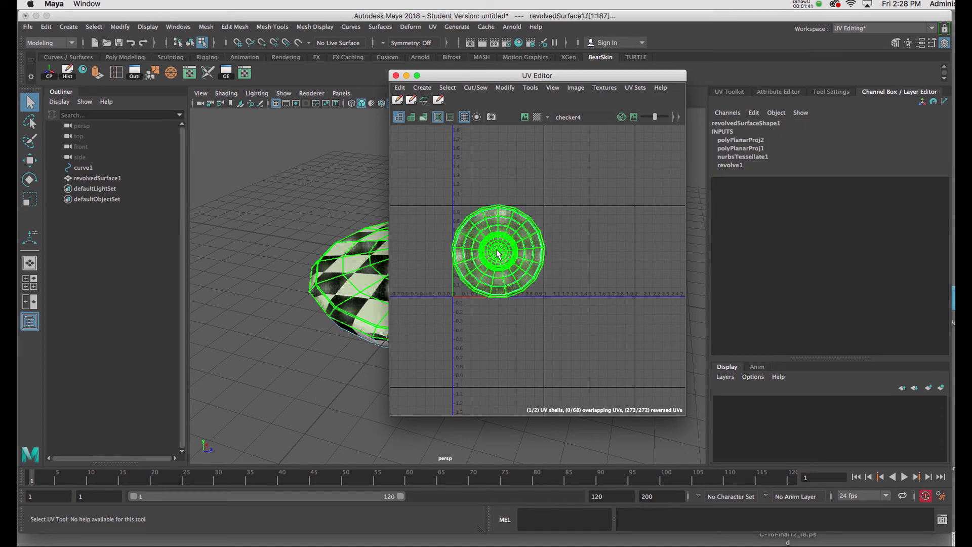
key("w")
left_click_drag(529, 256, 638, 253)
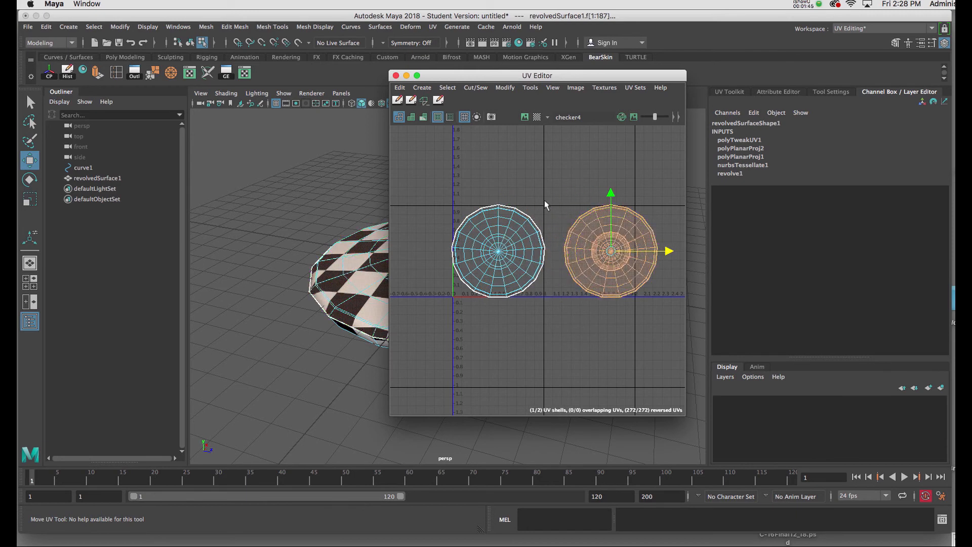
left_click(582, 243)
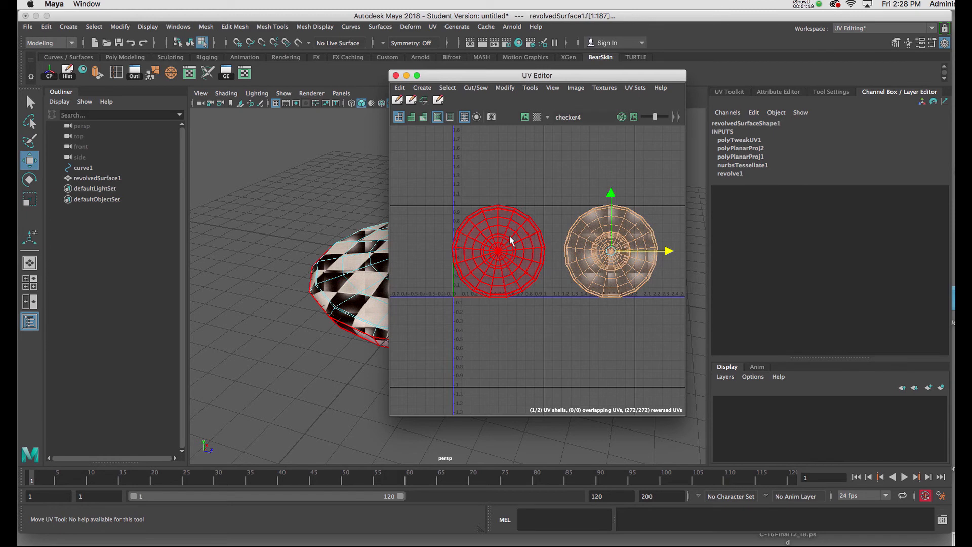
left_click_drag(665, 248, 647, 255)
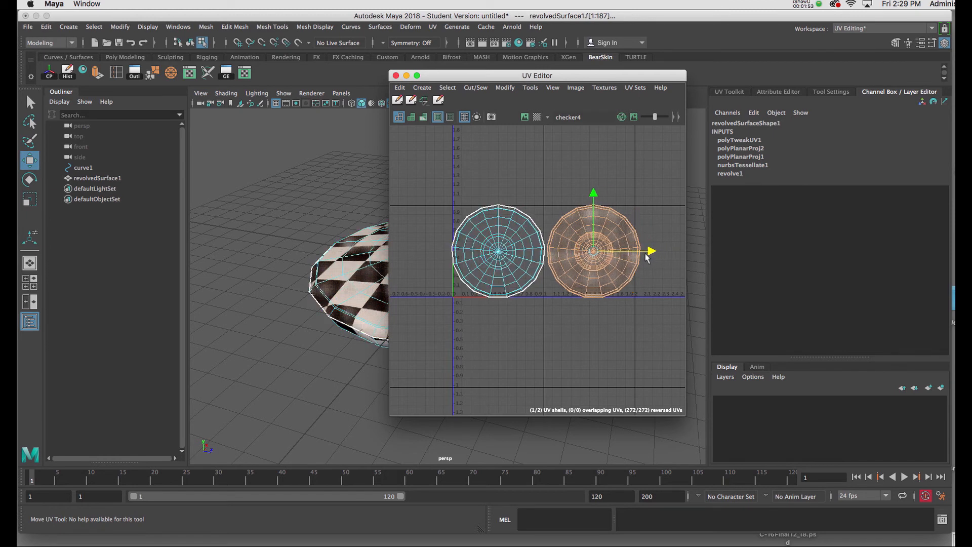
Display the checker texture image behind the UVs and clear the shell selection
left_click(524, 117)
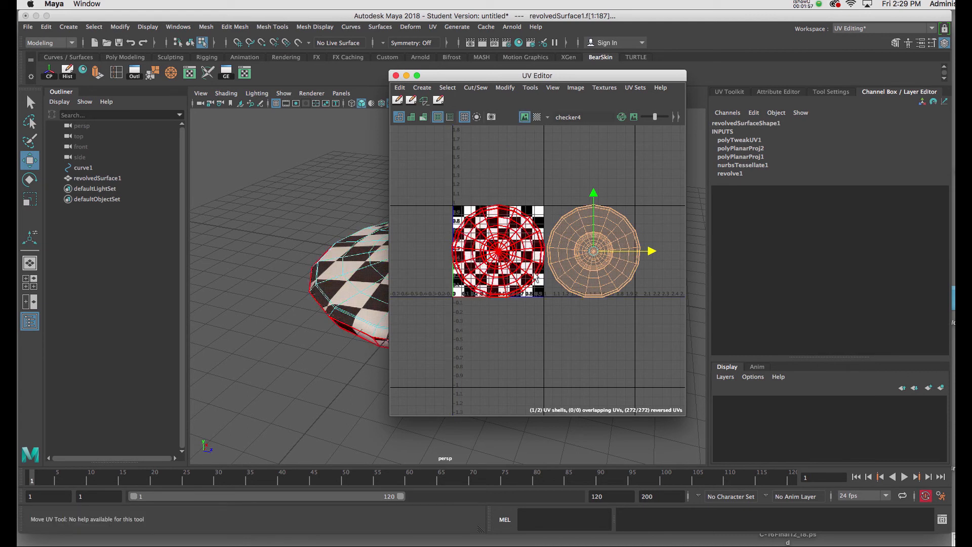
left_click(502, 253)
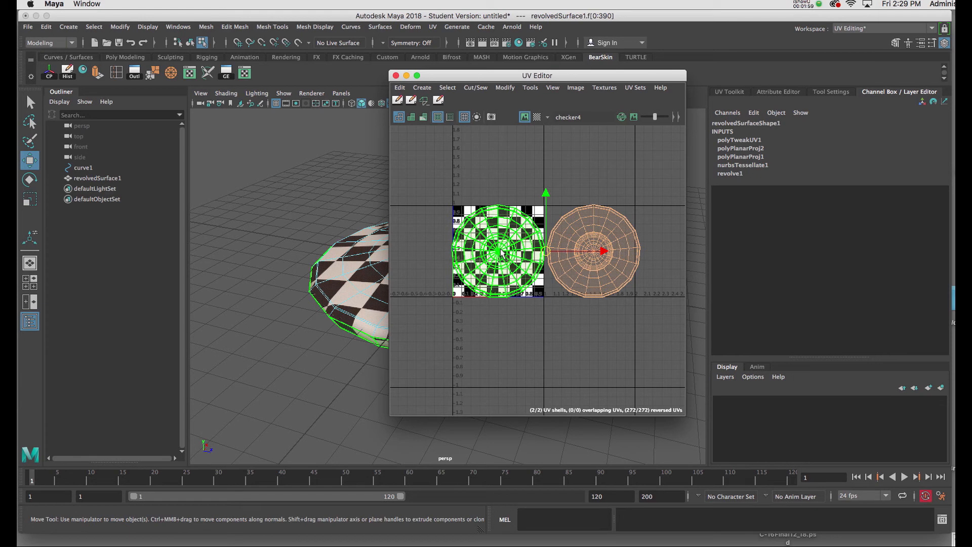
left_click(582, 173)
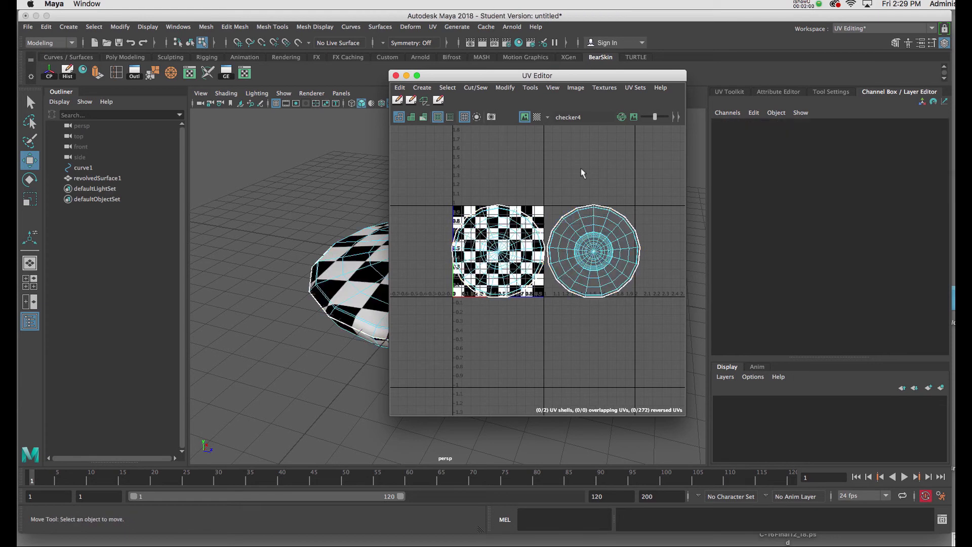
Select both UV shells in UV Shell mode and scale them down together to about half size over the checker tile
right_click(591, 223)
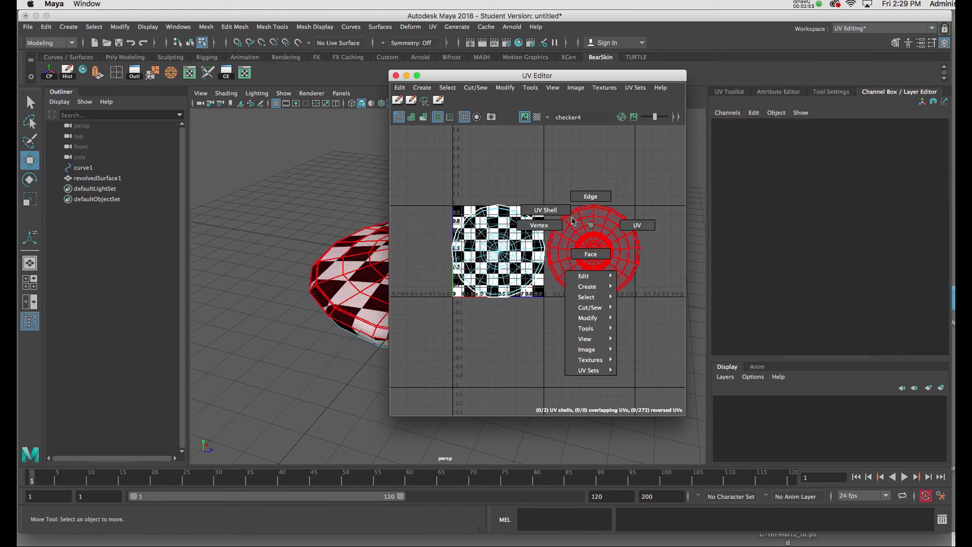
left_click(546, 210)
left_click(593, 253)
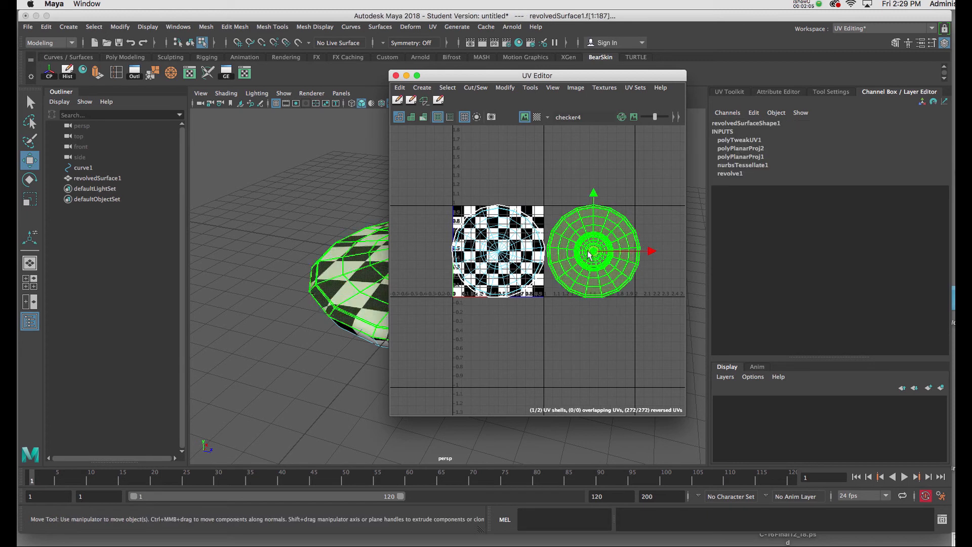
left_click(509, 251)
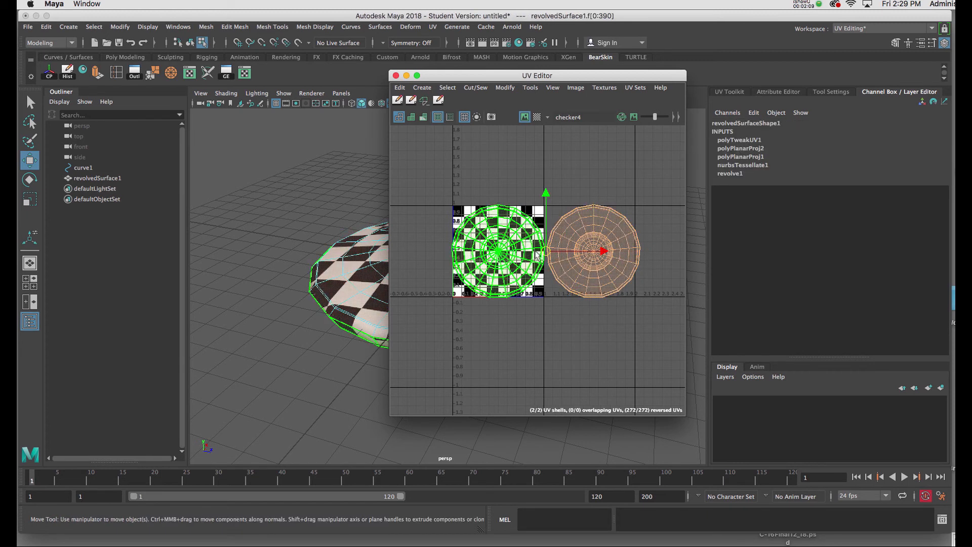
key("r")
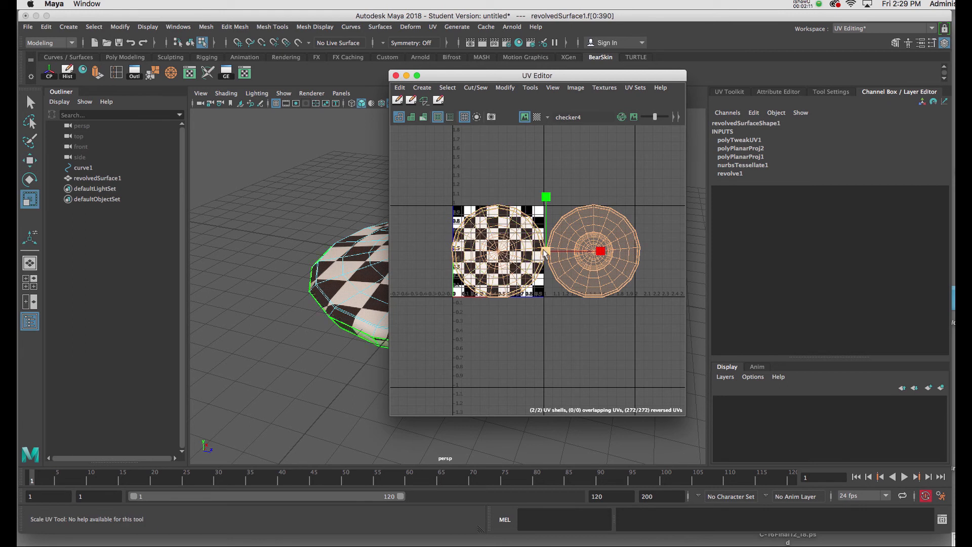
left_click_drag(538, 255, 501, 255)
Rotate both shells clockwise together so they sit diagonally inside the 0–1 tile, and hide the checker image
key("w")
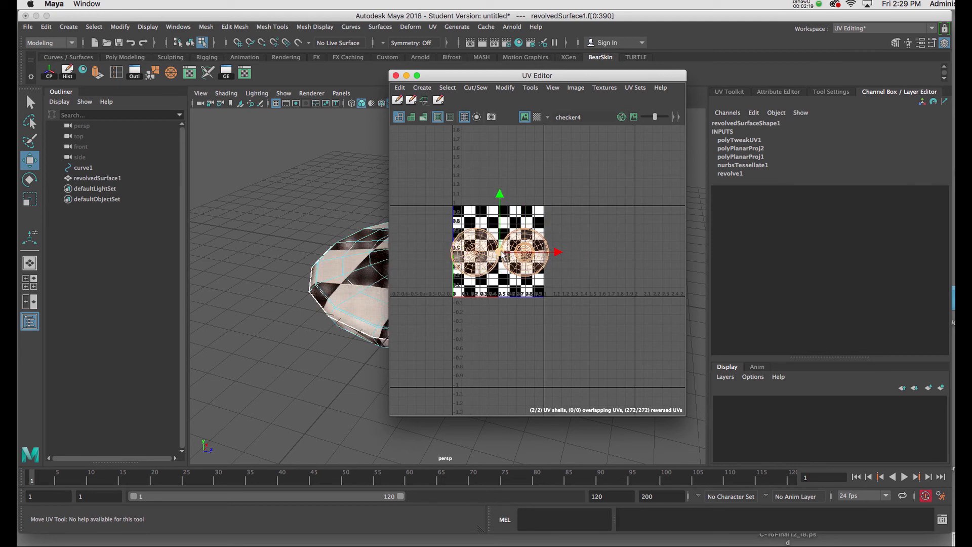
key("e")
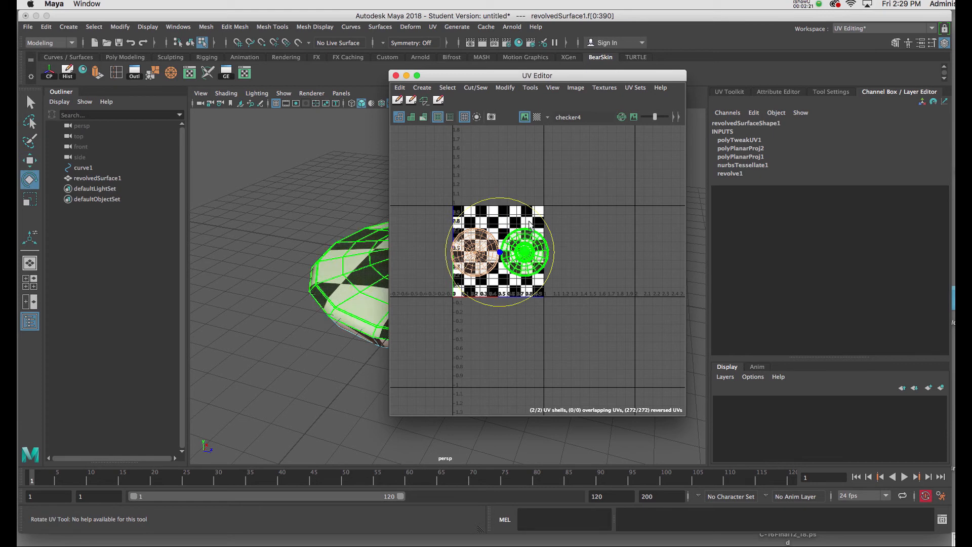
left_click_drag(537, 213, 552, 250)
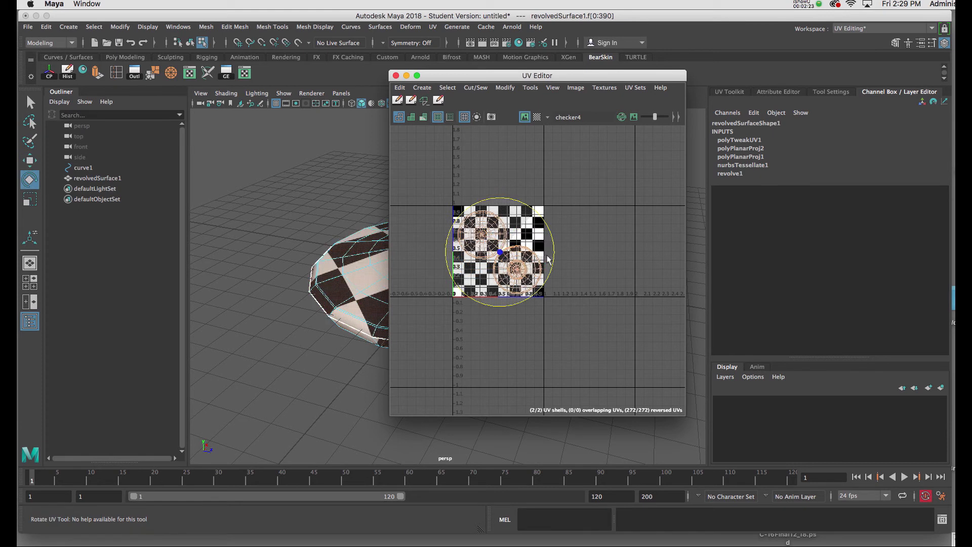
key("w")
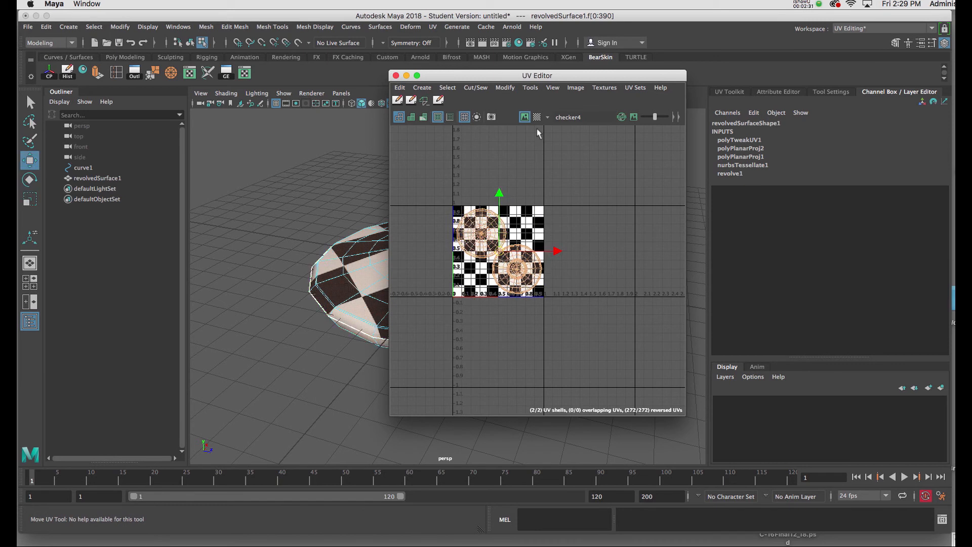
left_click(526, 118)
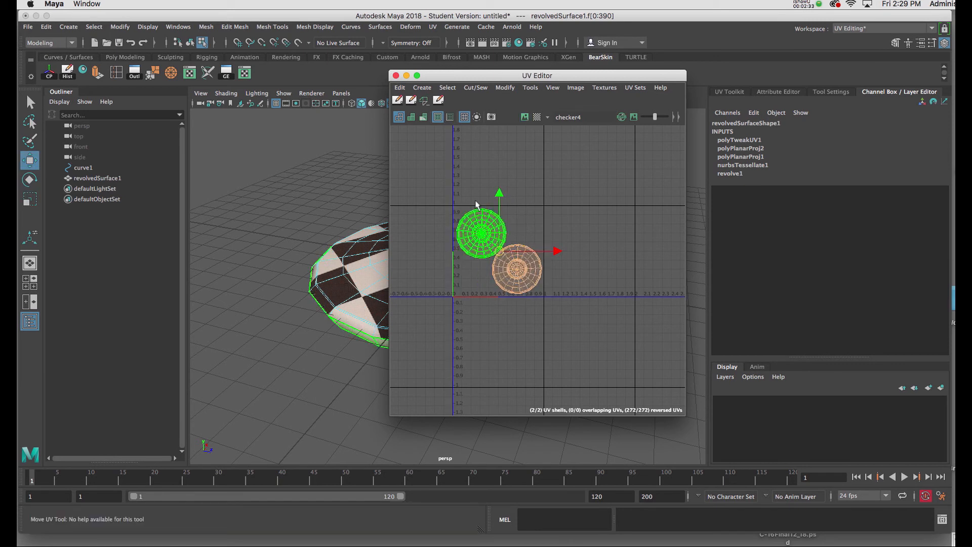
Move the UV Editor off the saucer in the viewport, return to object mode, and select the whole saucer
left_click_drag(493, 79, 601, 83)
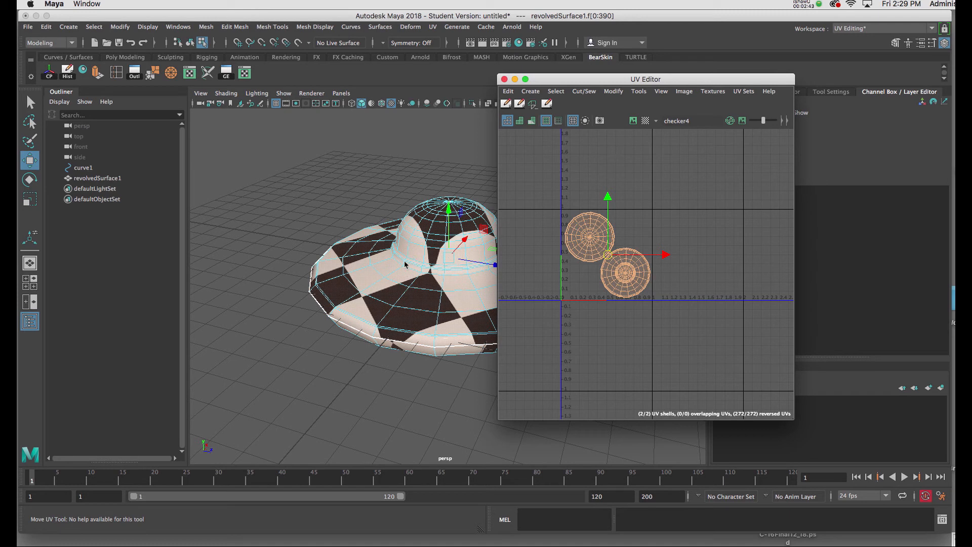
right_click_drag(426, 230, 464, 216)
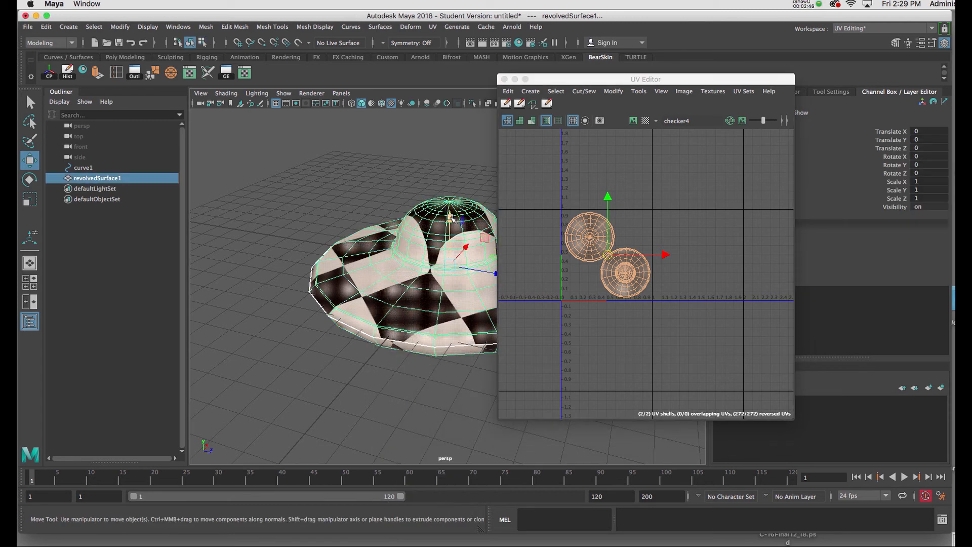
left_click(359, 174)
left_click(431, 217)
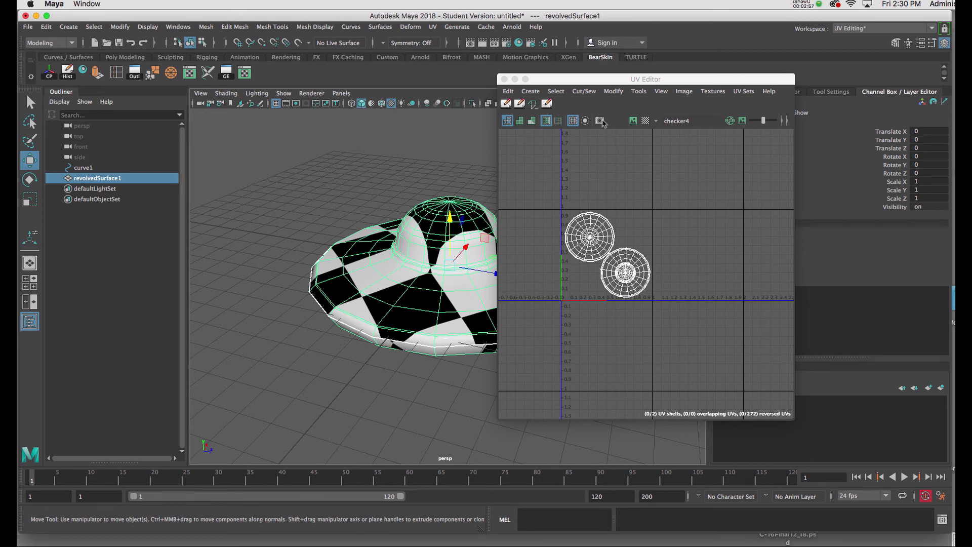
Open the UV Snapshot options and set the output file to saucerskin on the Desktop
left_click_drag(625, 80, 595, 78)
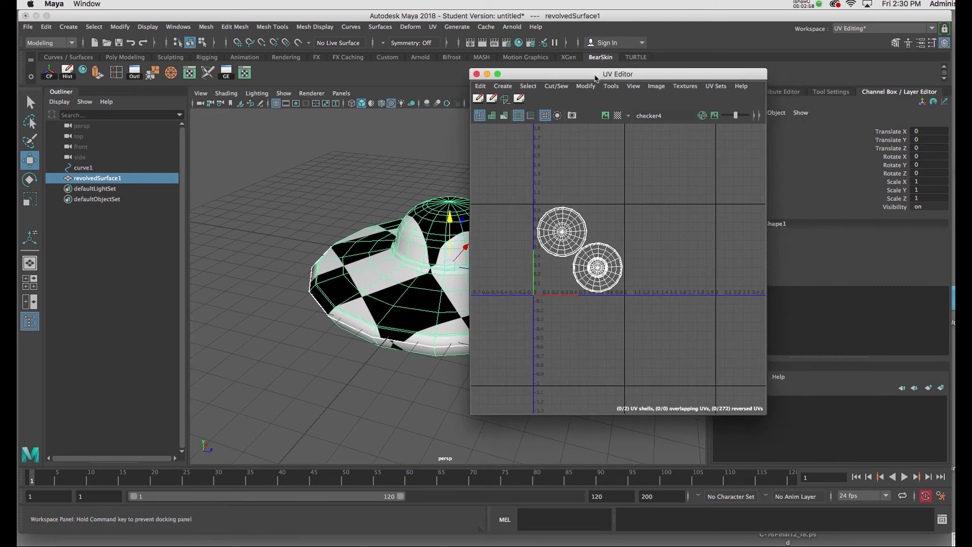
left_click(656, 86)
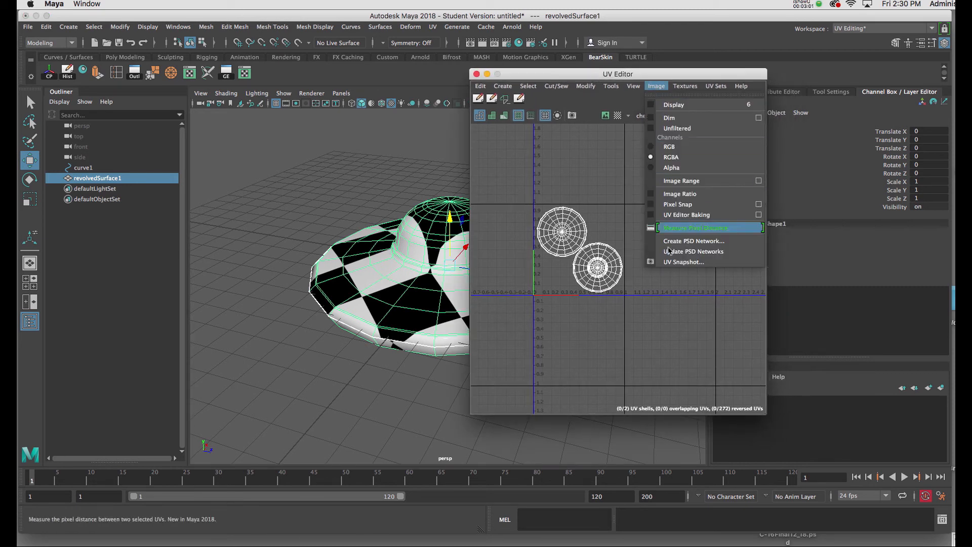
left_click(668, 264)
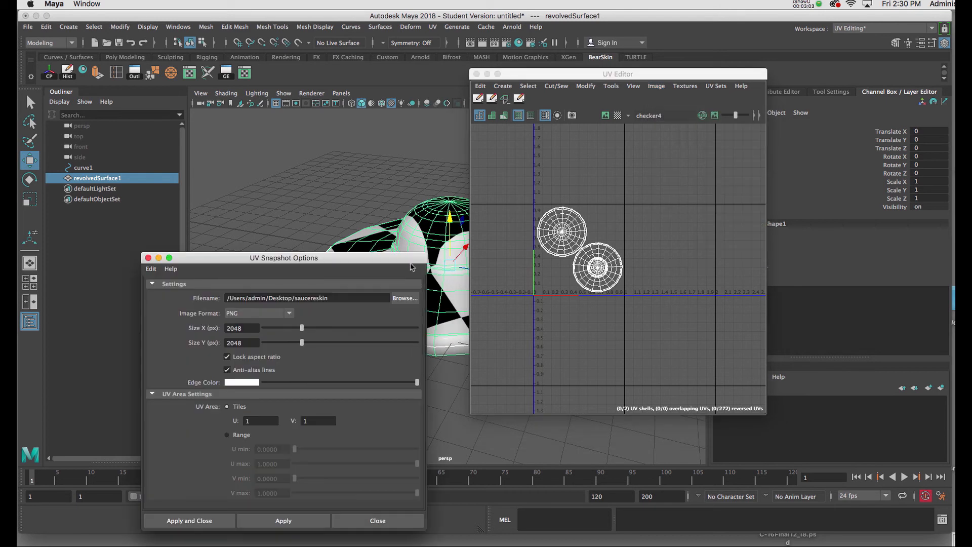
left_click_drag(414, 263, 532, 131)
left_click(524, 165)
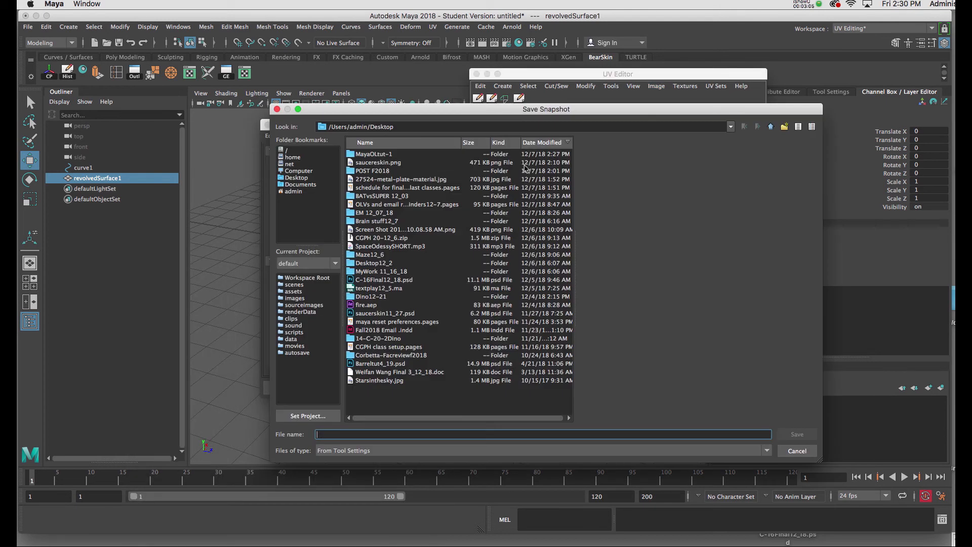
left_click(309, 178)
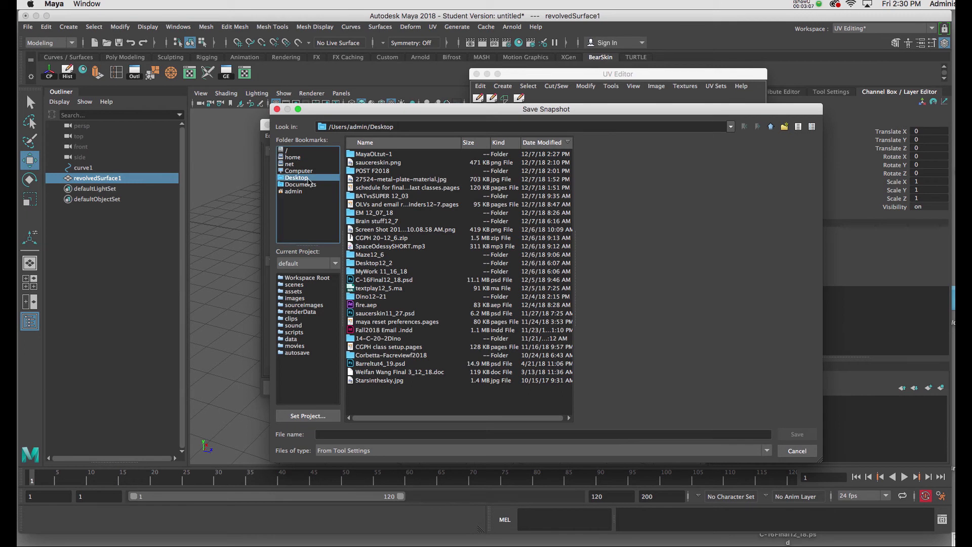
left_click(320, 434)
type("saucerskin")
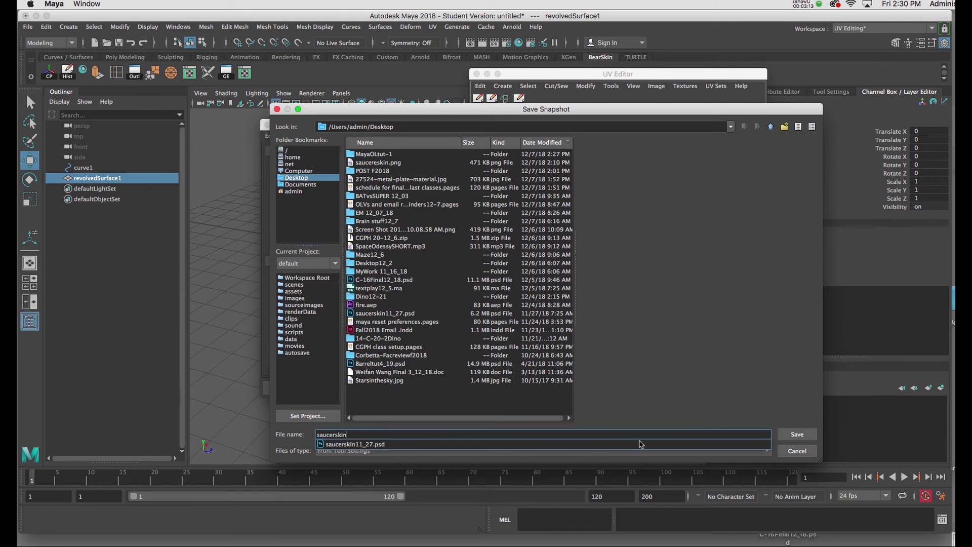
left_click(783, 434)
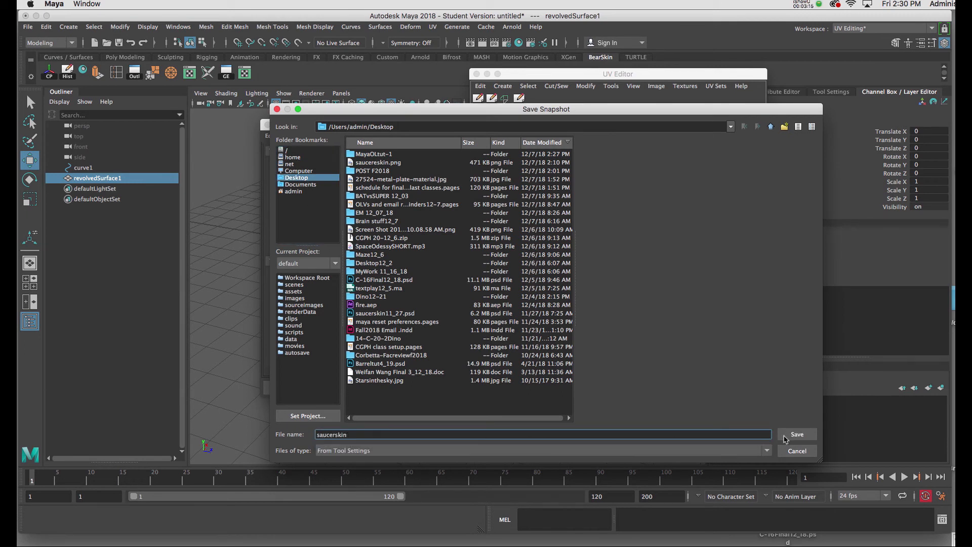
left_click(796, 435)
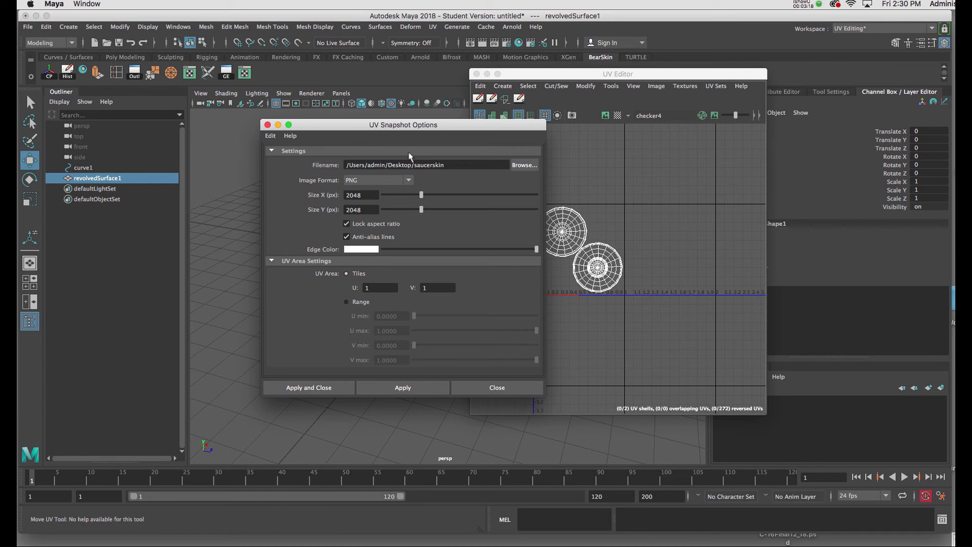
Set a smaller square pixel size for the UV snapshot with the aspect ratio locked, and export it as a PNG
left_click_drag(411, 126, 495, 134)
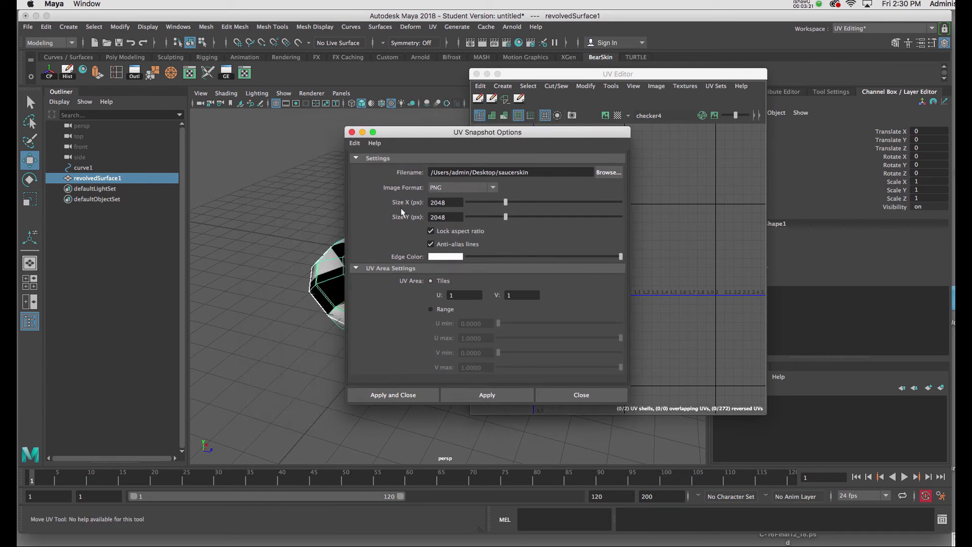
double_click(439, 202)
type("1")
left_click(454, 217)
left_click(409, 397)
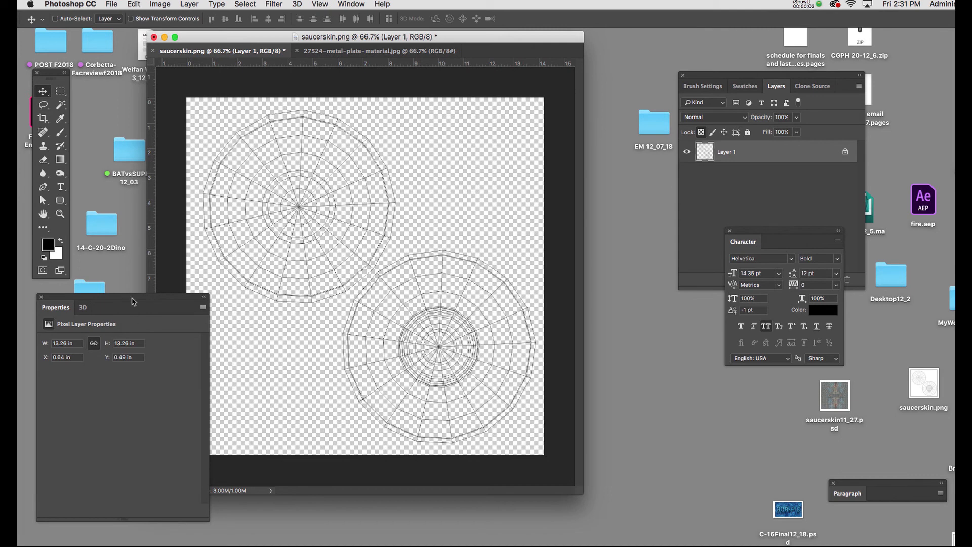
In Photoshop, with saucerskin.png open, close the Properties panel
left_click_drag(131, 300, 143, 334)
left_click_drag(43, 336, 37, 308)
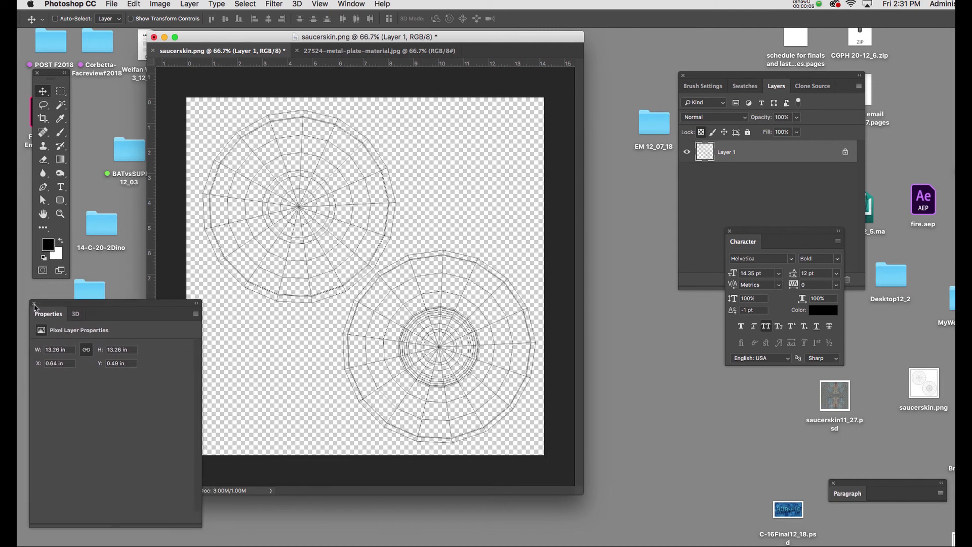
left_click(35, 305)
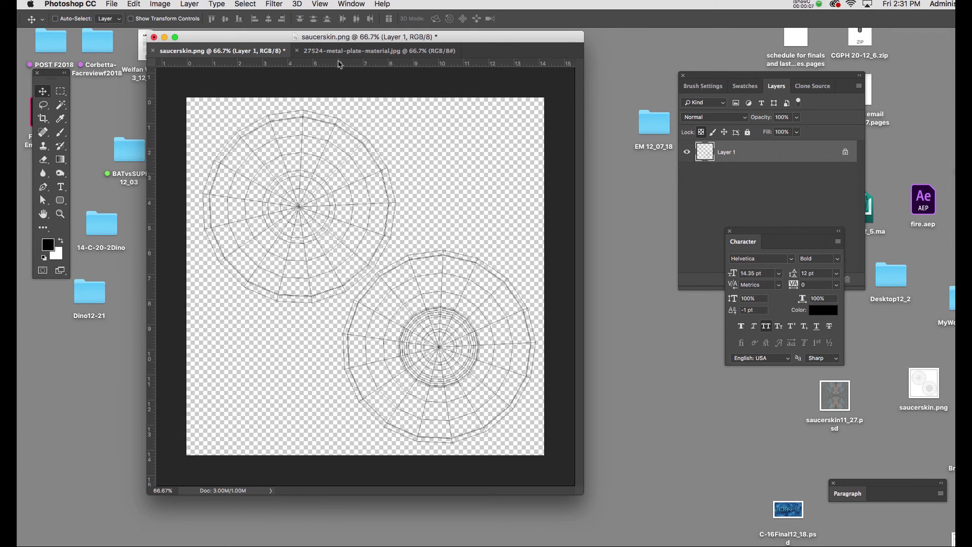
Float 27524-metal-plate-material.jpg in its own window beside saucerskin.png
left_click(320, 51)
left_click_drag(321, 51, 677, 71)
left_click(456, 41)
left_click_drag(455, 40, 437, 46)
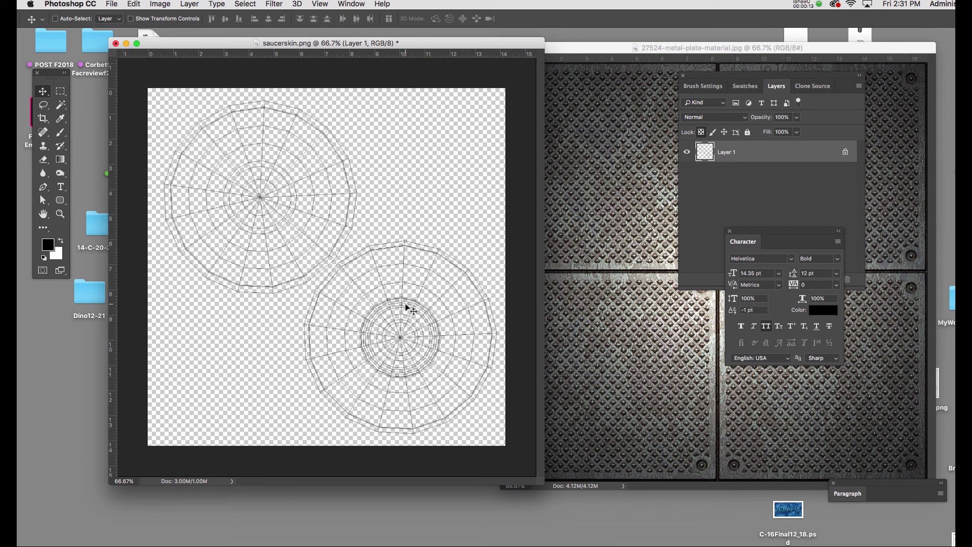
Copy the entire metal plate image and paste it into saucerskin.png as a new layer
left_click(622, 52)
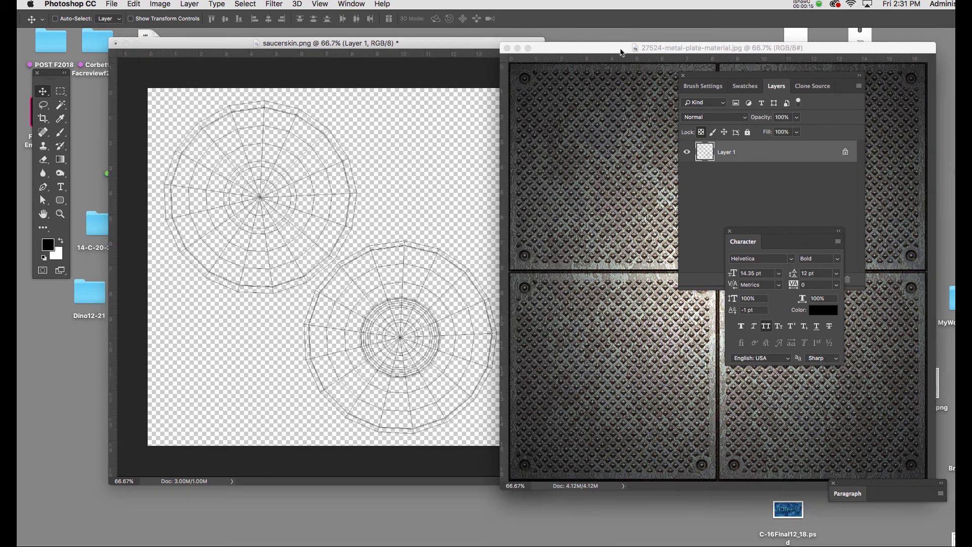
left_click_drag(696, 50, 517, 49)
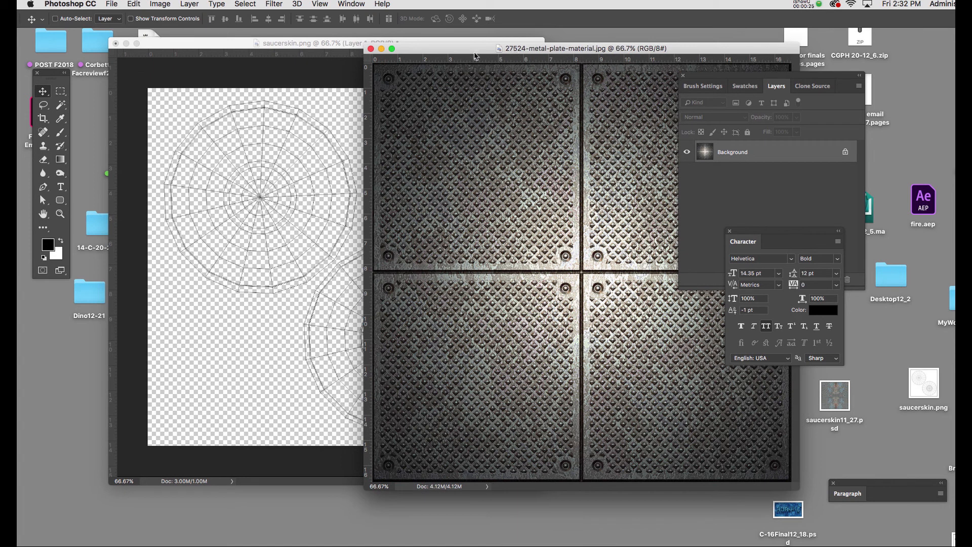
key("super+a")
left_click(135, 4)
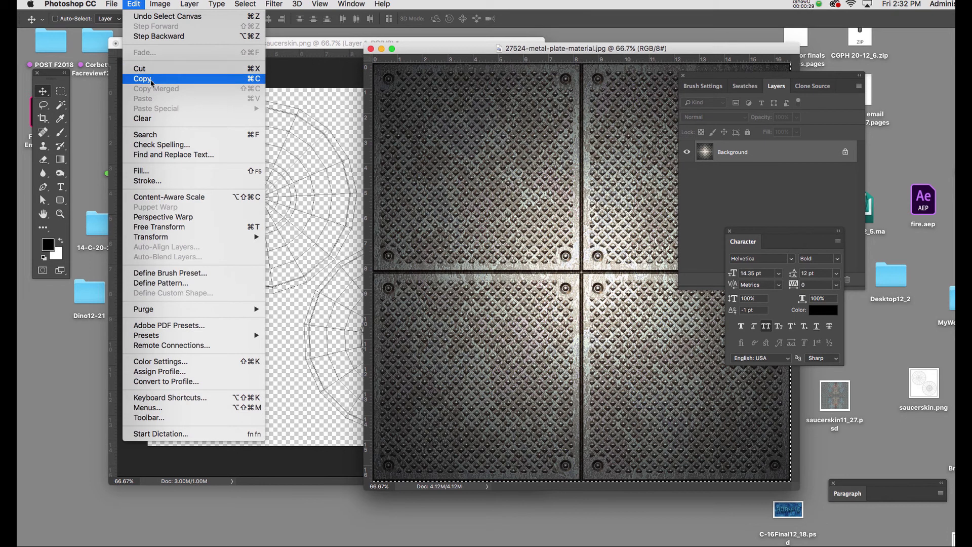
left_click(203, 80)
left_click(237, 46)
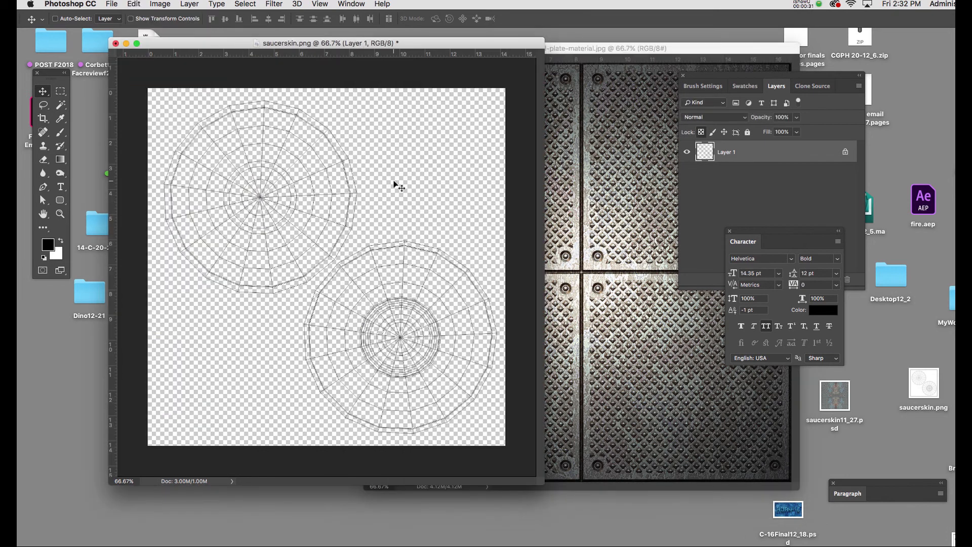
key("super+v")
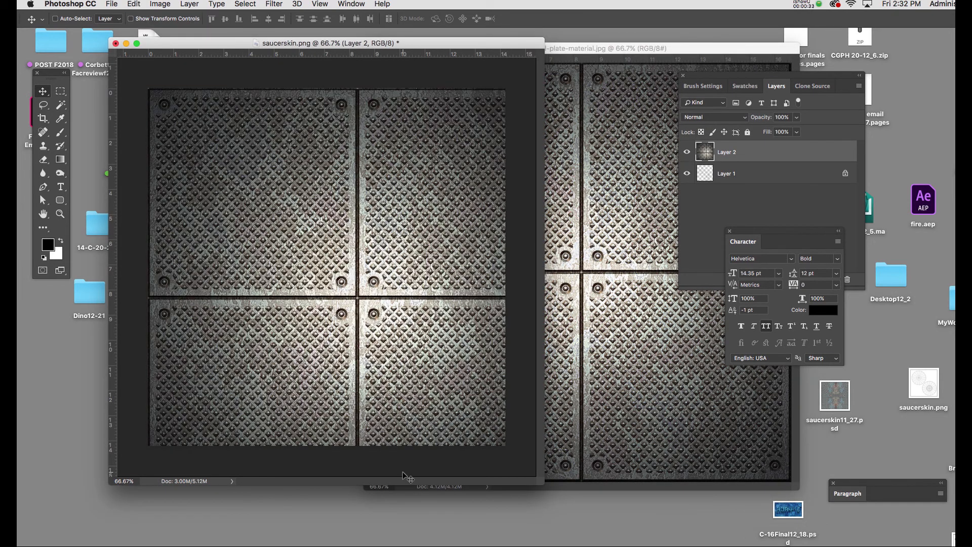
Show saucerskin.png in full-screen mode and scale the metal plate layer down to a small square tile with Free Transform
key("f")
left_click_drag(460, 379, 367, 373)
key("super+t")
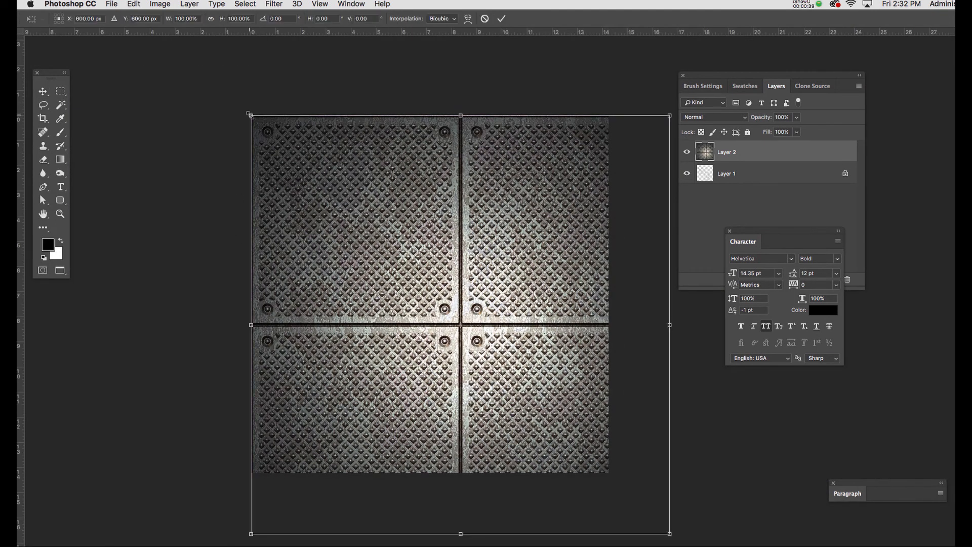
left_click_drag(249, 115, 573, 287, "alt")
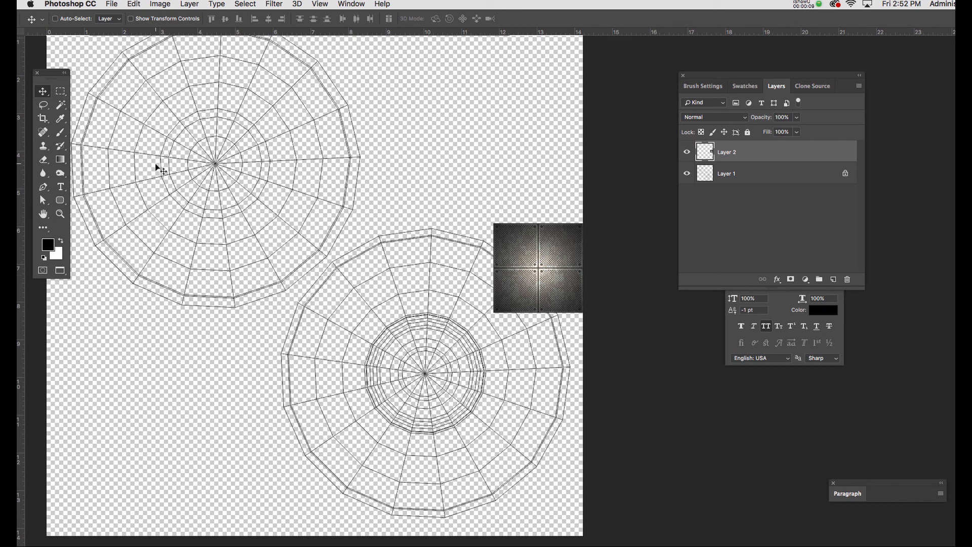
Select the small metal plate tile with a rectangular marquee, define it as a pattern under the suggested name, and deselect
key("m")
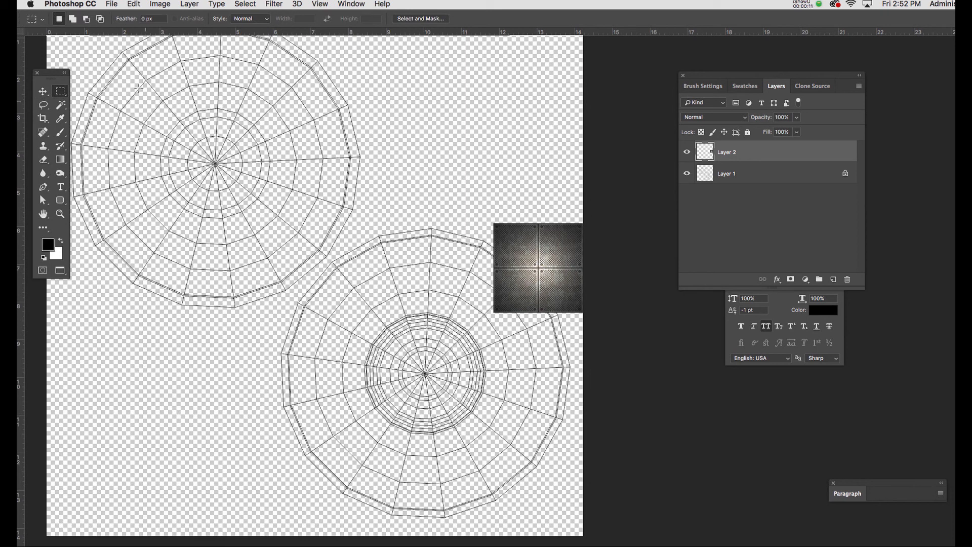
left_click_drag(53, 77, 368, 71)
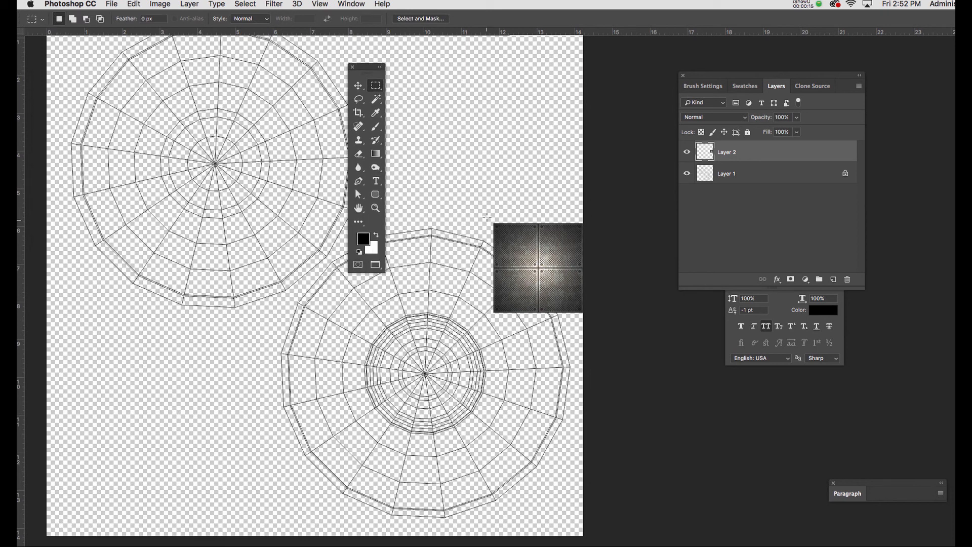
left_click_drag(493, 223, 584, 312)
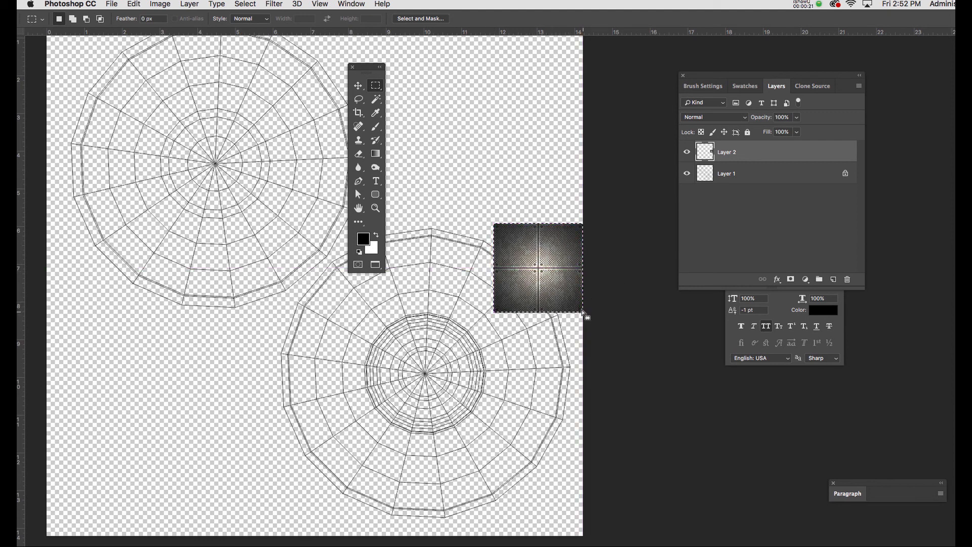
left_click(133, 4)
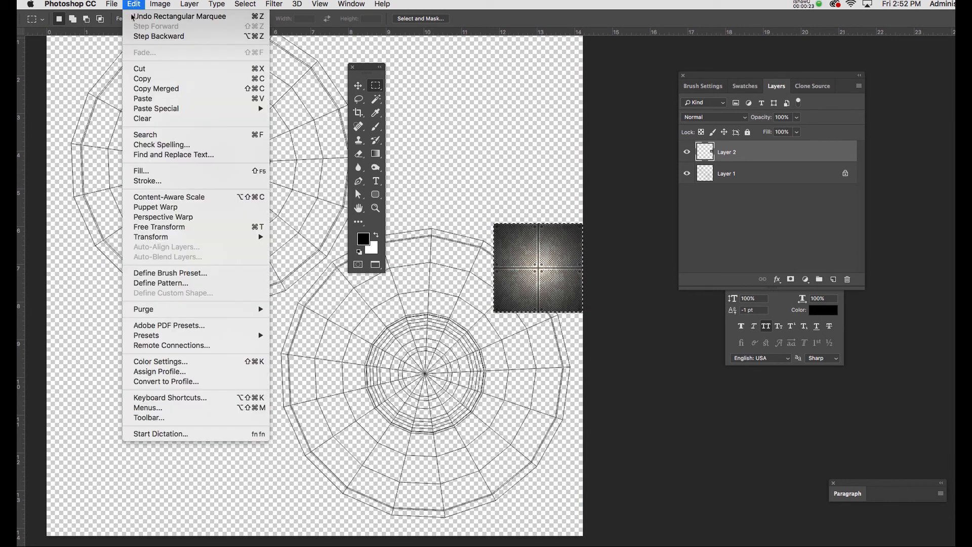
left_click(136, 284)
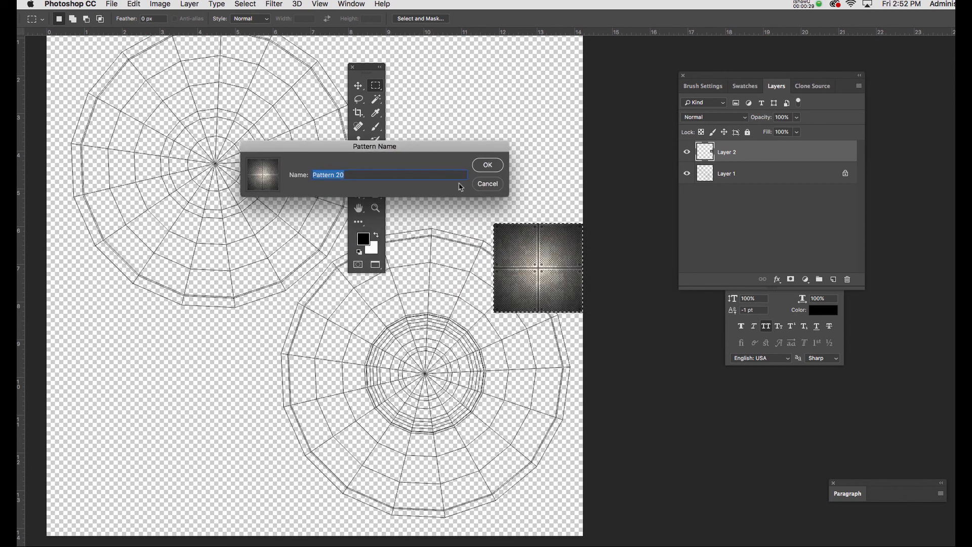
left_click(487, 166)
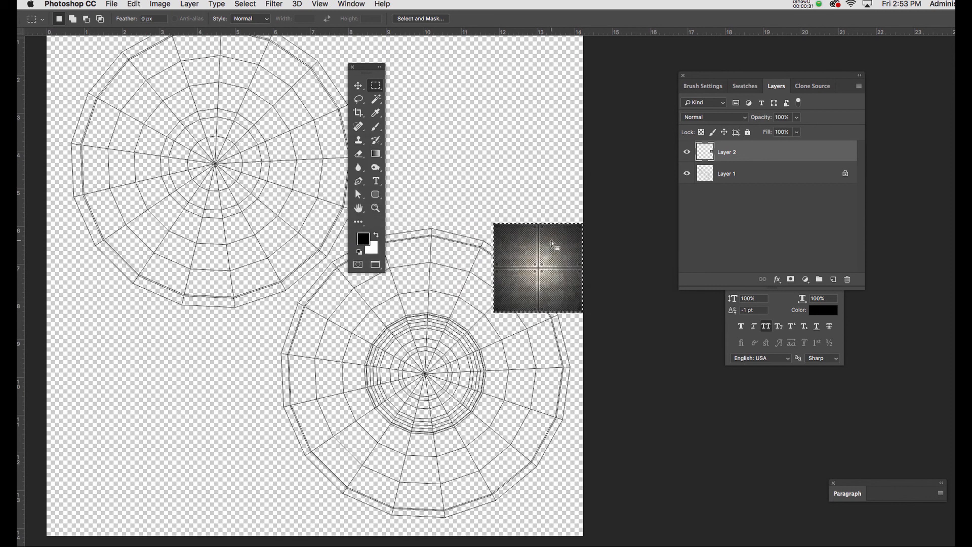
key("super+d")
Add a new layer above the metal plate tile and fill it with the metal plate pattern in Normal mode at 100% opacity
left_click_drag(742, 78, 638, 73)
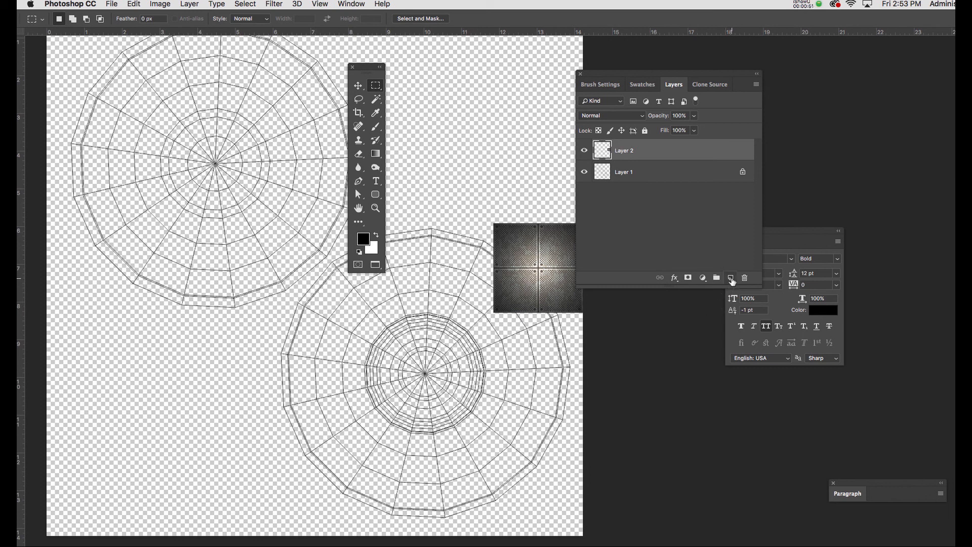
left_click(731, 278)
left_click(134, 5)
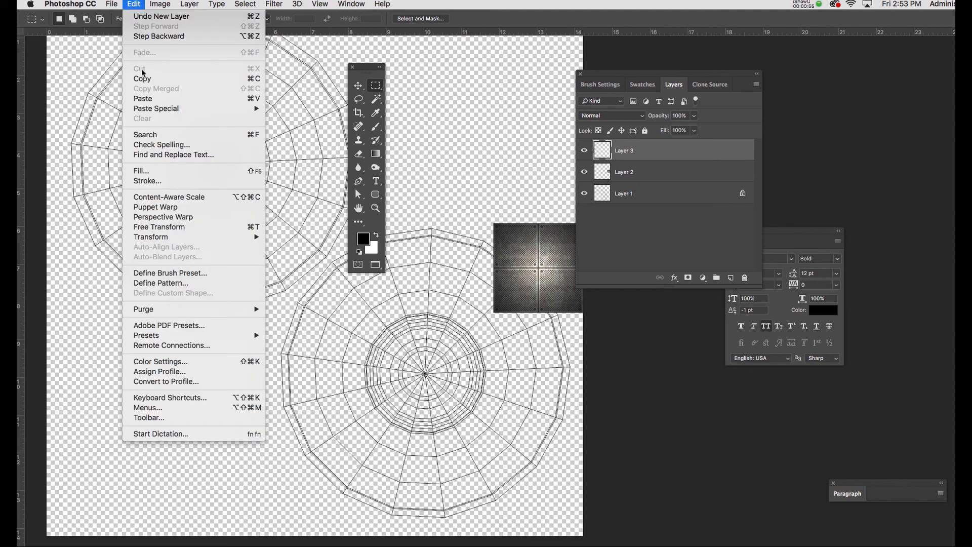
left_click(165, 176)
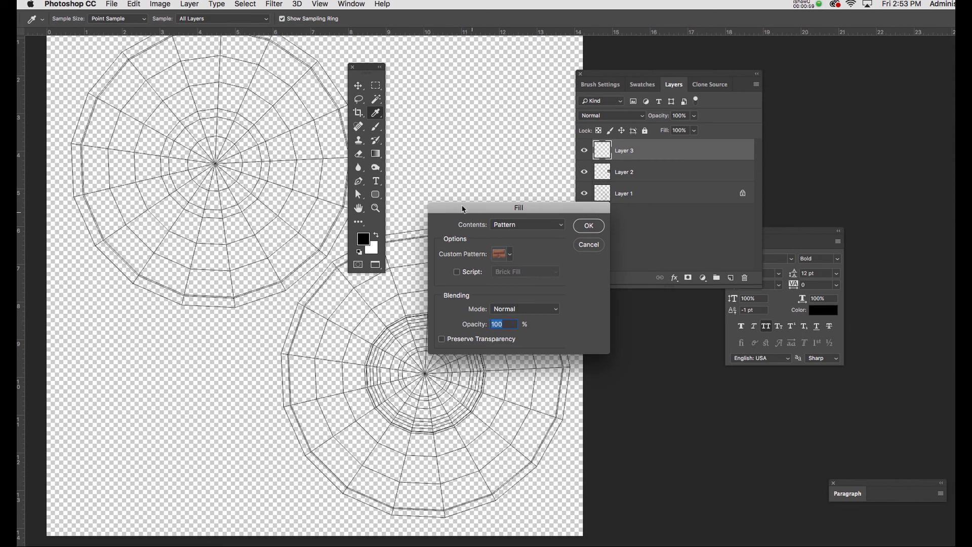
left_click_drag(473, 216, 270, 124)
left_click(354, 134)
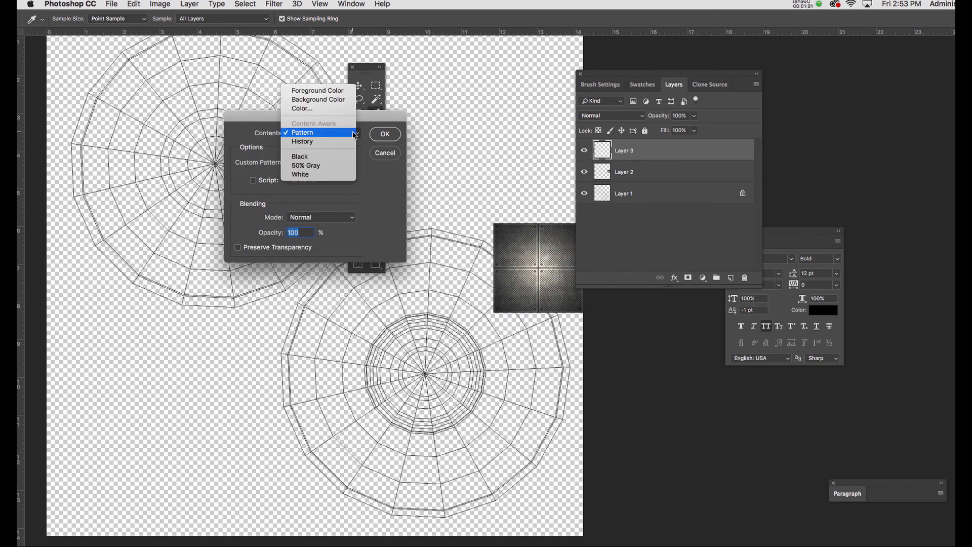
left_click(308, 133)
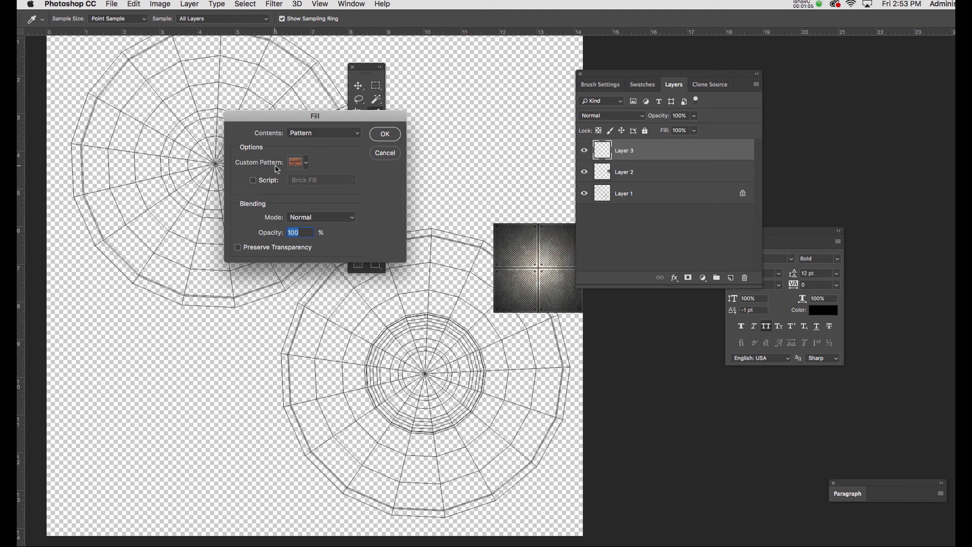
left_click(307, 162)
left_click(325, 319)
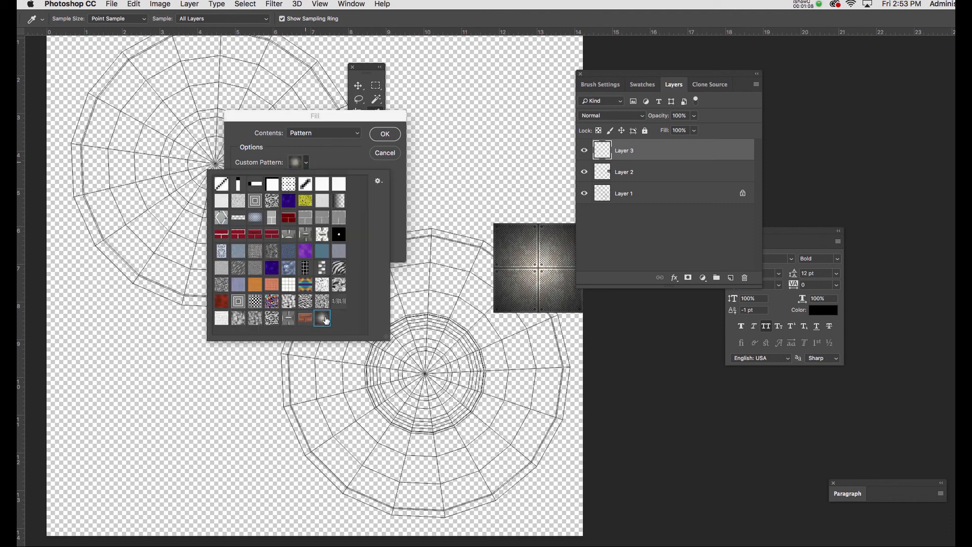
left_click(384, 134)
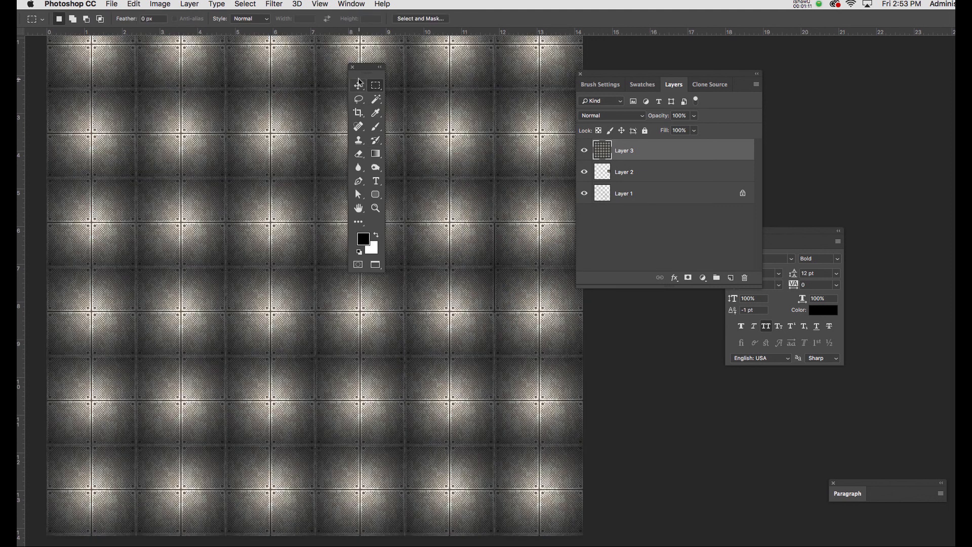
Bring the UV wireframe layer, Layer 1, to the front of the layer stack above the pattern fill
left_click_drag(372, 71, 246, 91)
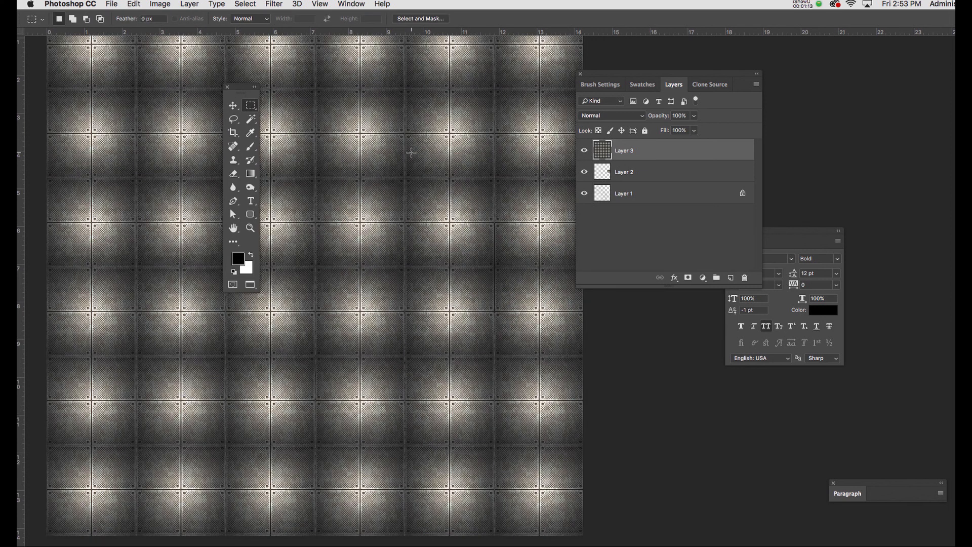
left_click(604, 194)
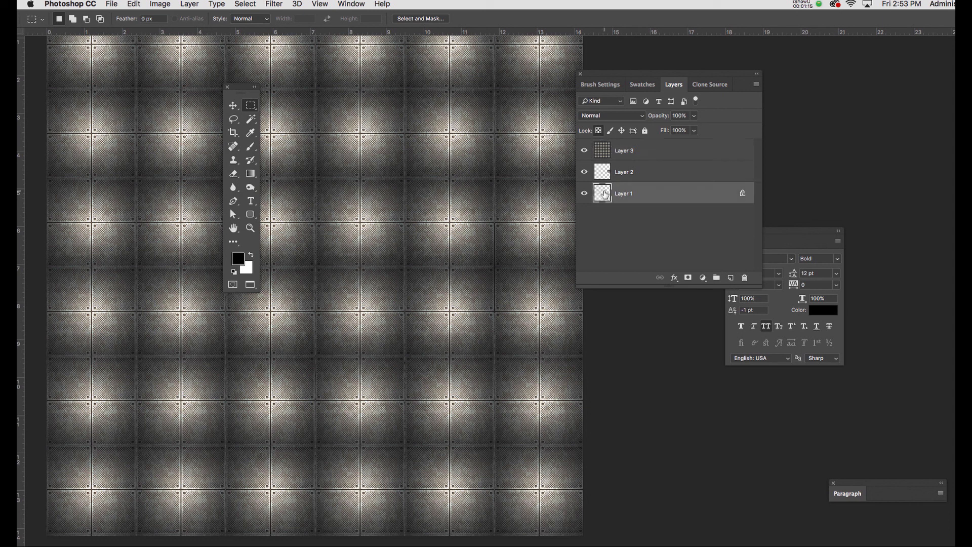
key("super+shift+bracketright")
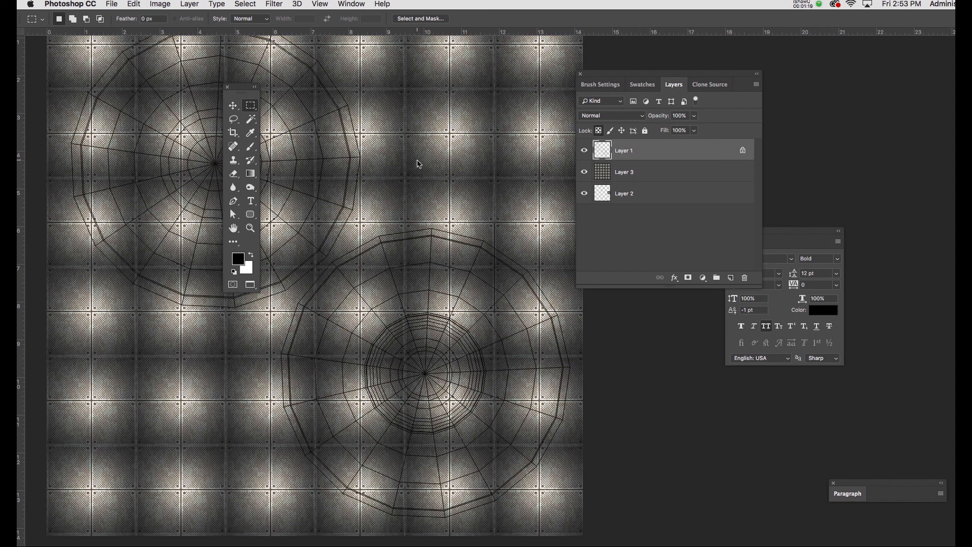
Save the layered document to the Desktop in Photoshop format as saucerskinF1.psd
key("super+shift+s")
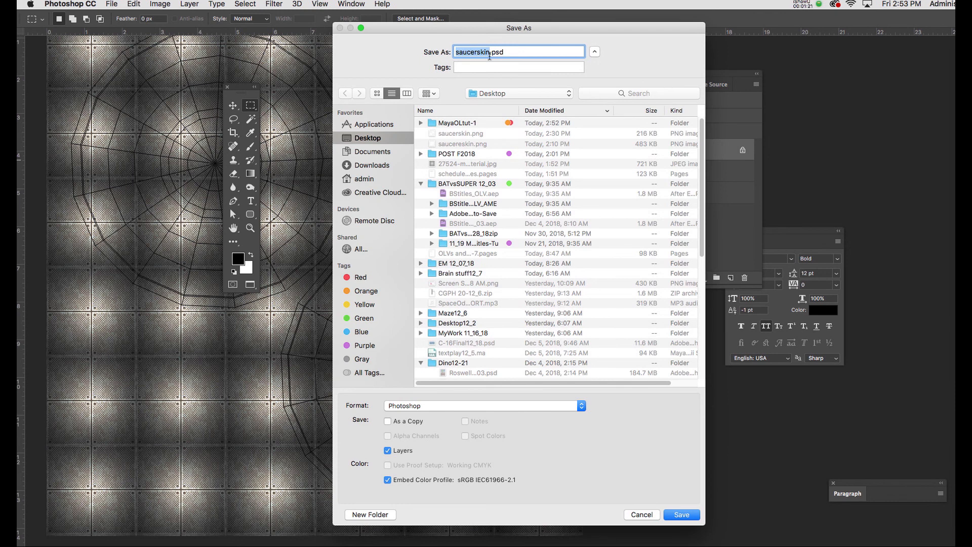
left_click(490, 52)
type("F1")
left_click(682, 515)
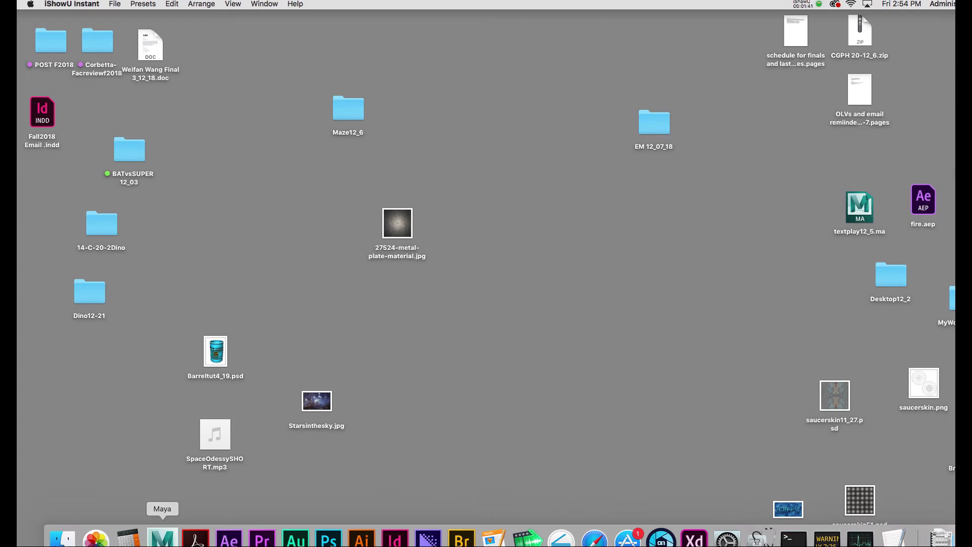
Switch to Maya and break the checker texture's connection to the base Color of the saucer's saucerskin2 material
left_click(163, 536)
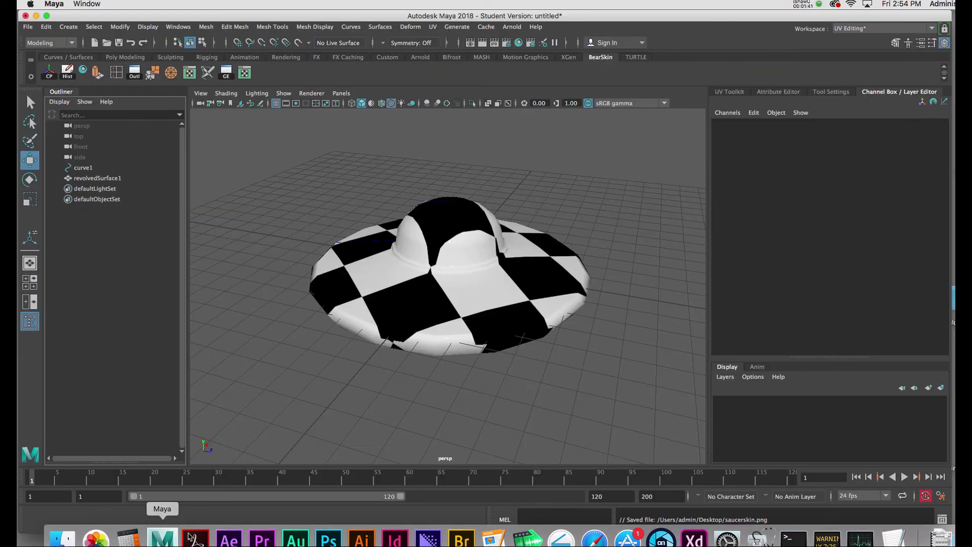
left_click(456, 211)
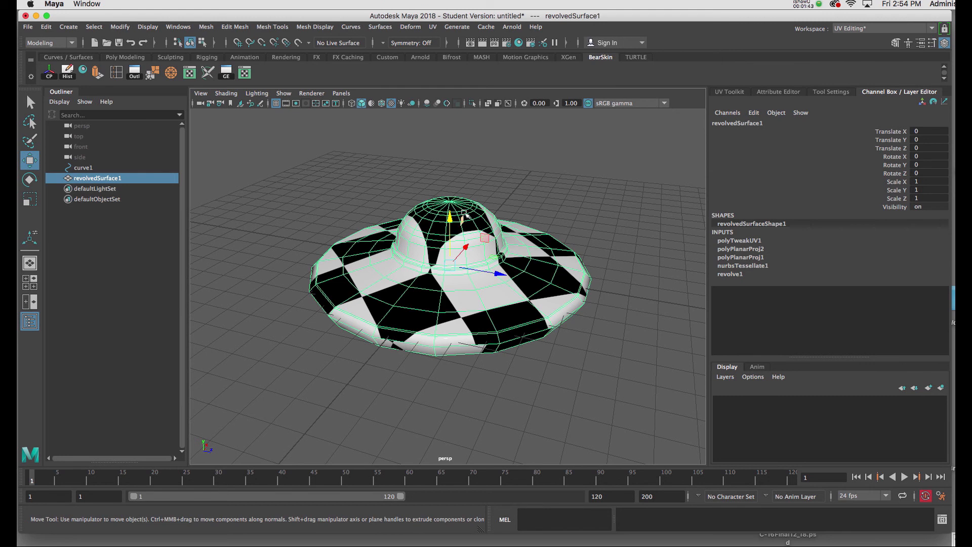
right_click(464, 212)
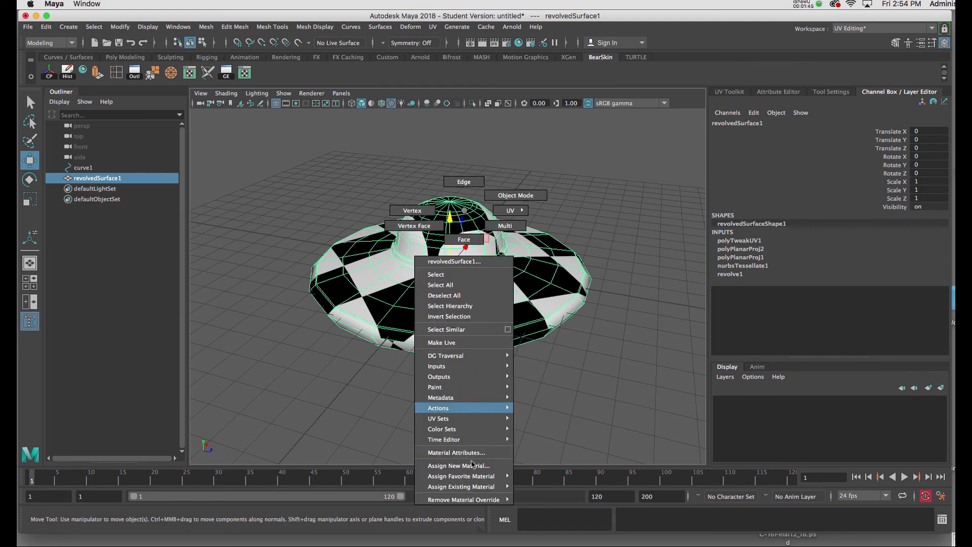
left_click(482, 452)
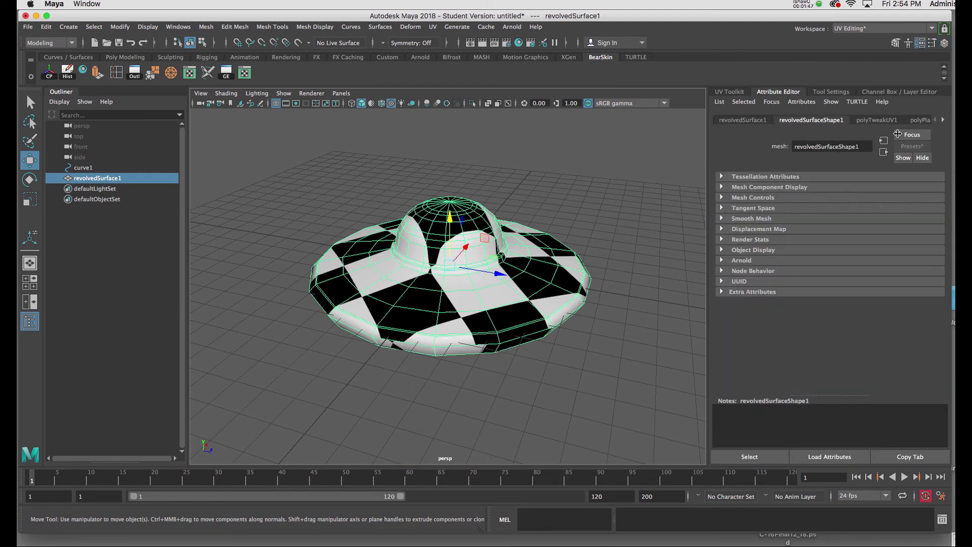
left_click(942, 121)
left_click(942, 122)
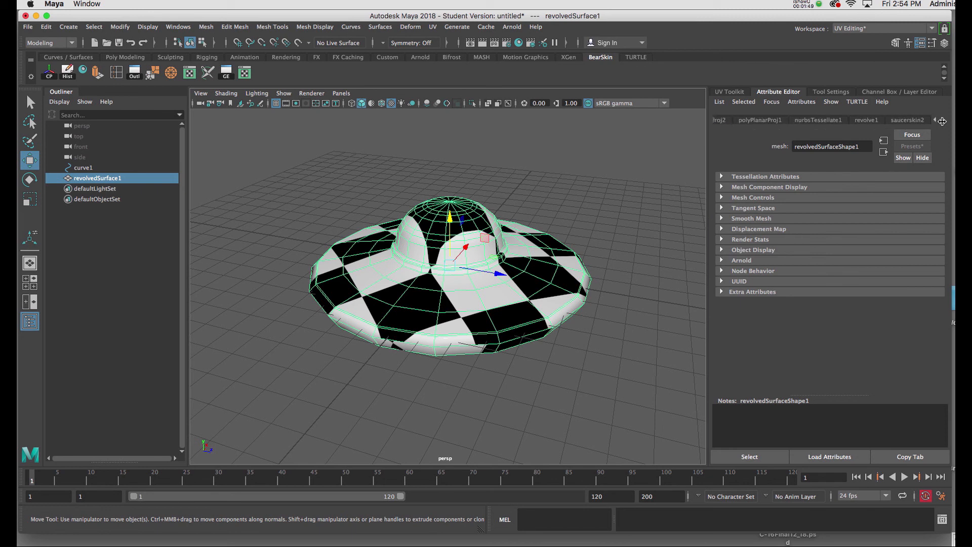
left_click(921, 121)
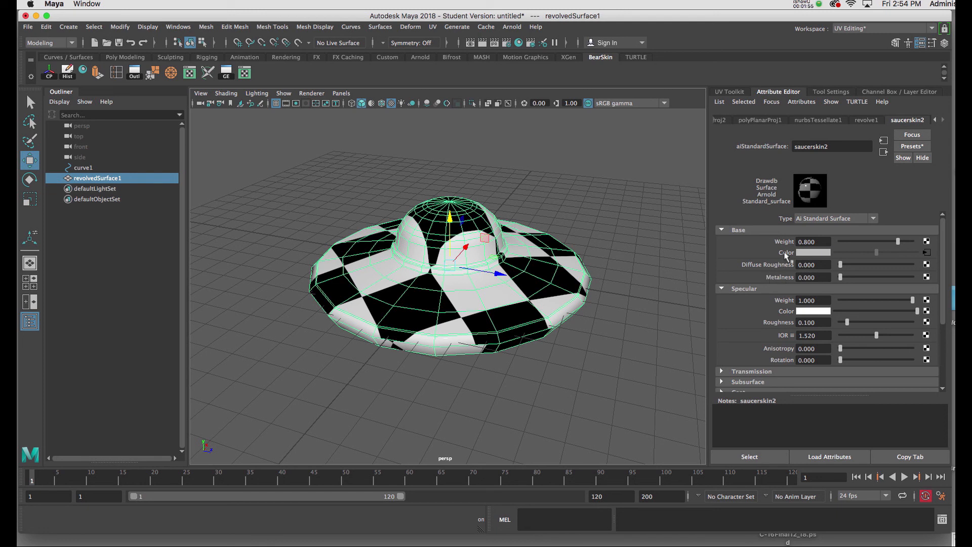
right_click(786, 256)
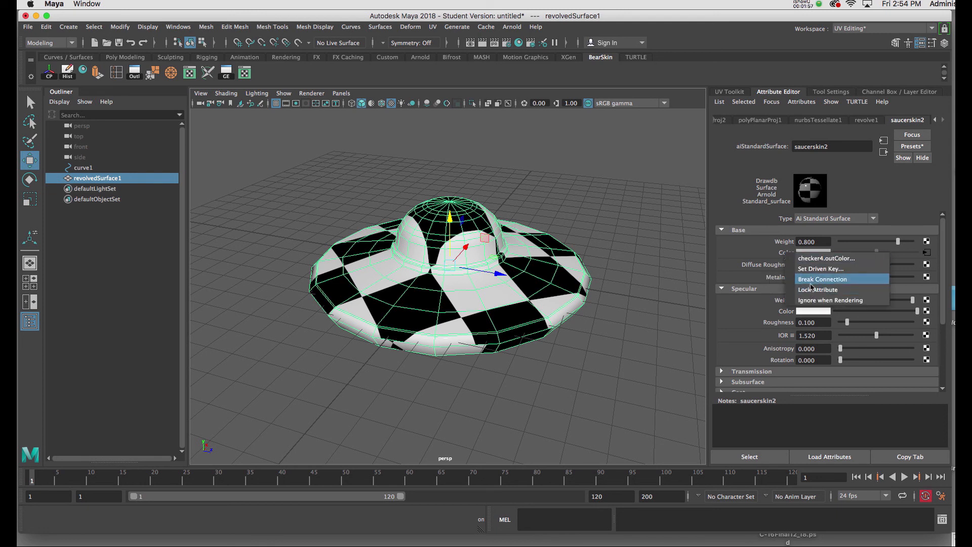
left_click(810, 280)
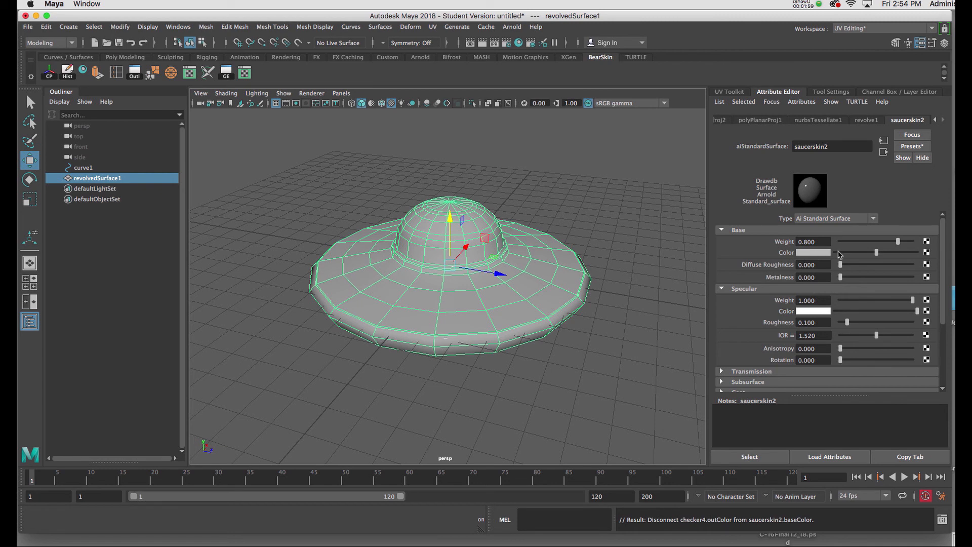
Map a File texture to the saucerskin2 material's base Color and load saucerskinF1.psd from the Desktop as its image
left_click(927, 253)
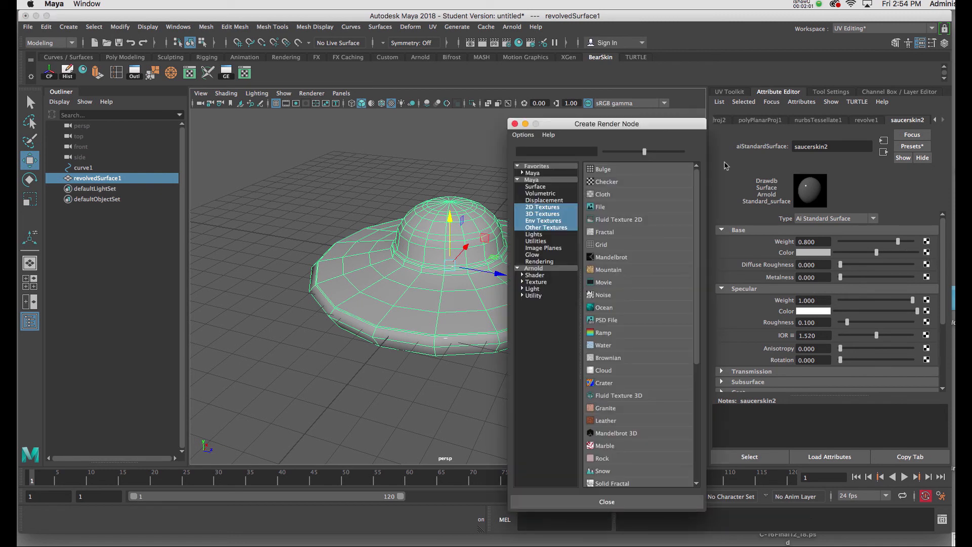
left_click_drag(675, 129, 587, 100)
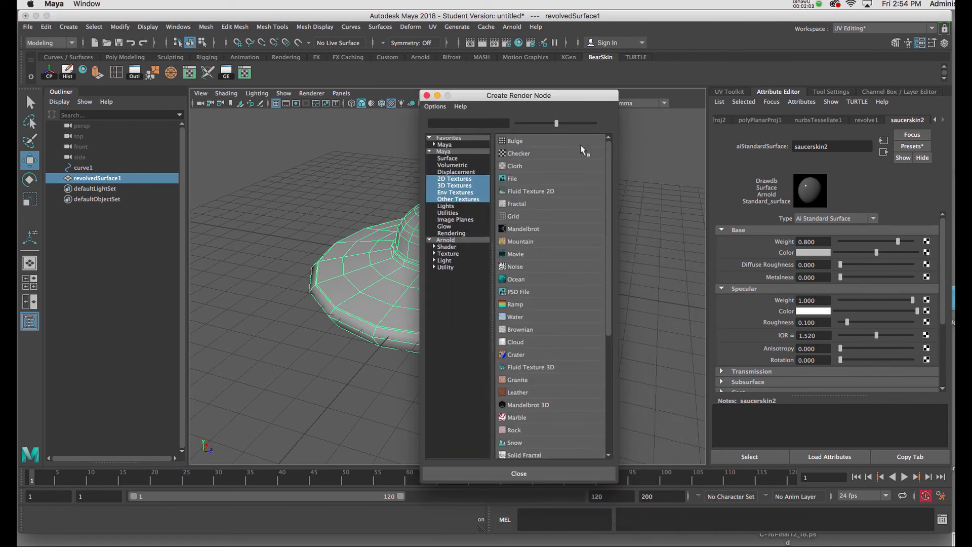
left_click(512, 180)
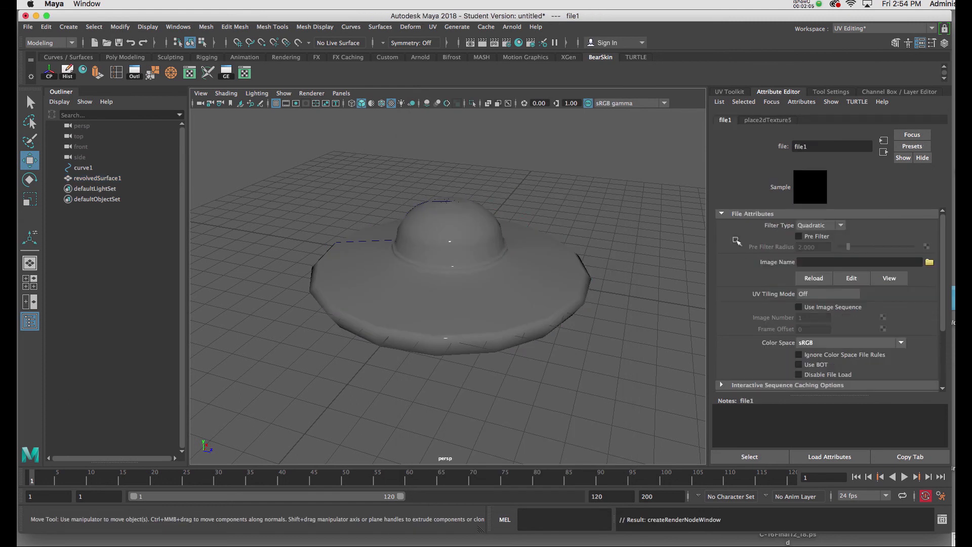
left_click(929, 262)
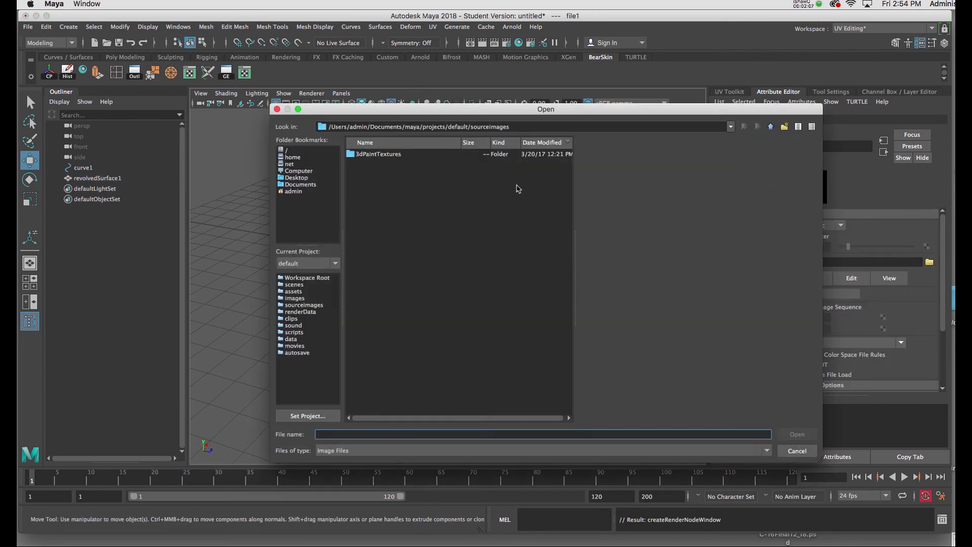
left_click_drag(426, 109, 432, 95)
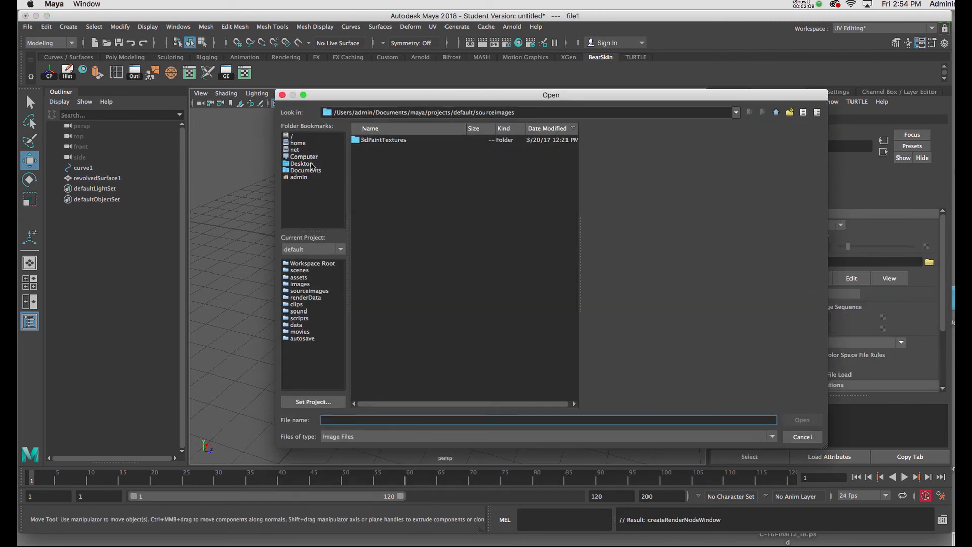
left_click(310, 164)
left_click(378, 142)
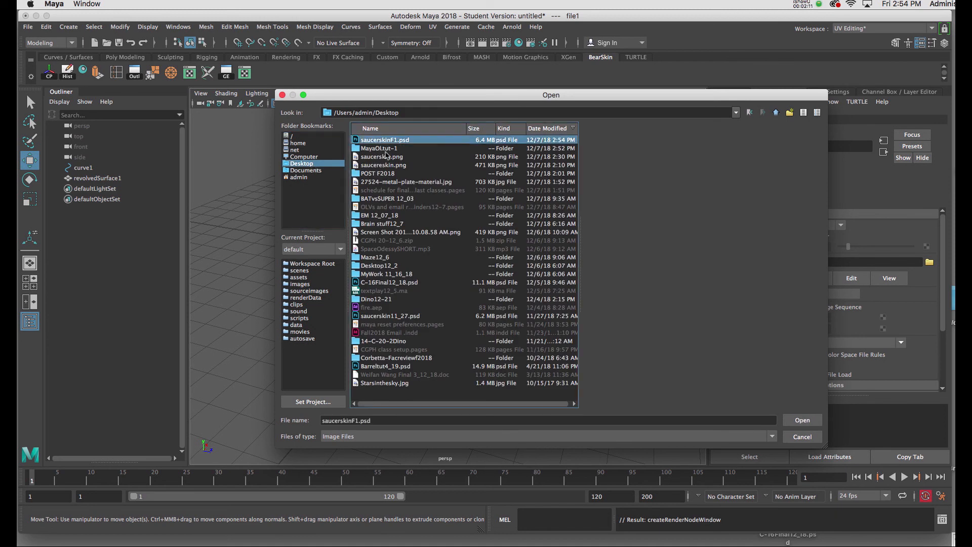
left_click(800, 420)
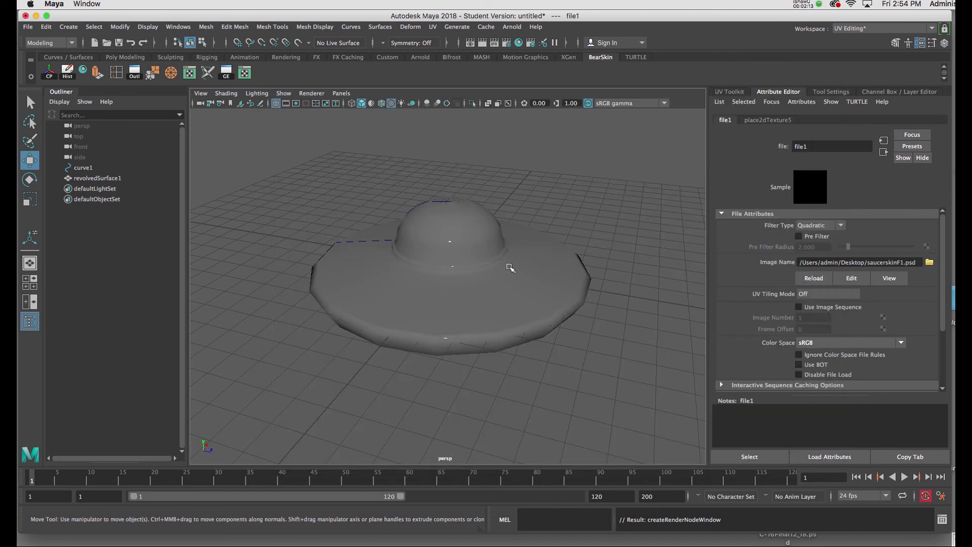
Examine how the metal plate texture wraps over the saucer's dome and rim from several angles
left_click_drag(531, 266, 476, 299, "alt")
right_click_drag(469, 304, 499, 331, "alt")
left_click_drag(471, 318, 507, 299, "alt")
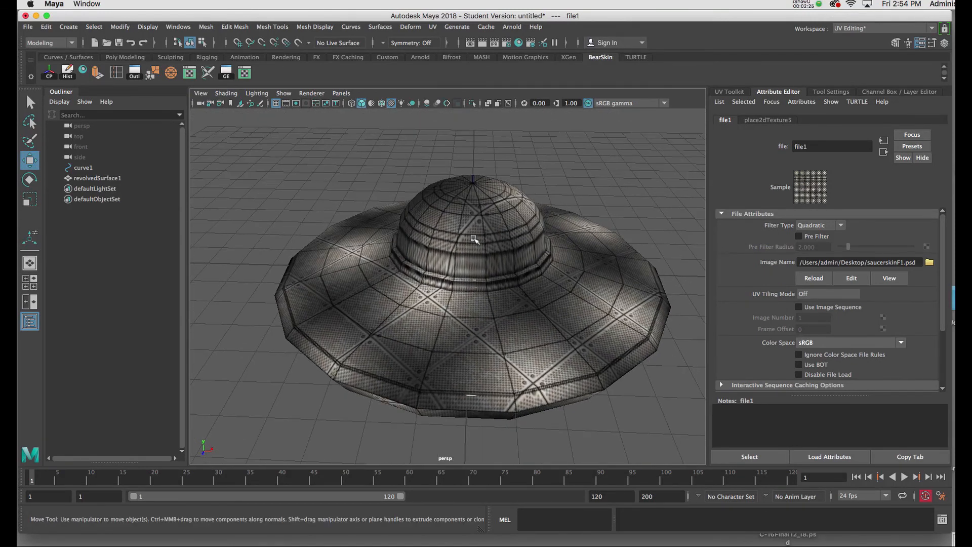
left_click_drag(481, 247, 487, 248, "alt")
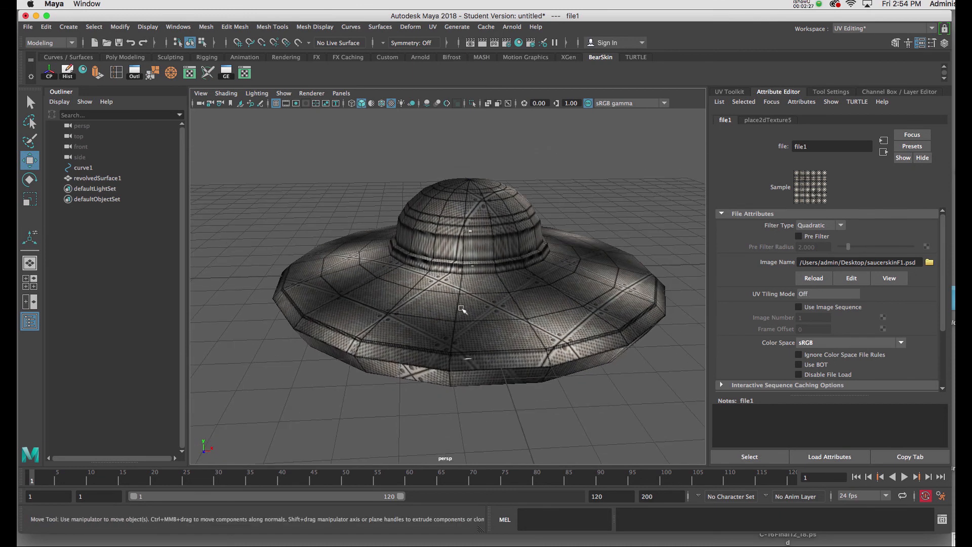
left_click_drag(463, 300, 482, 307, "alt")
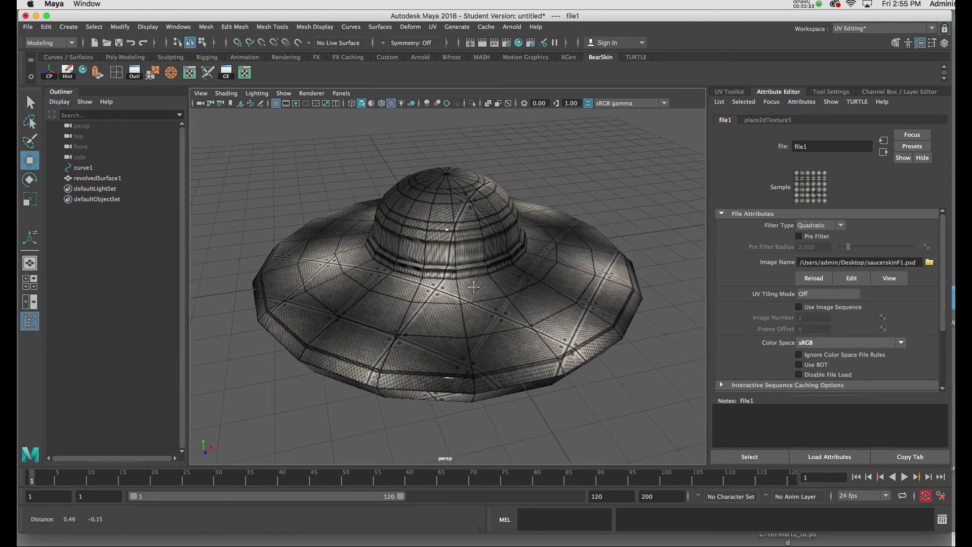